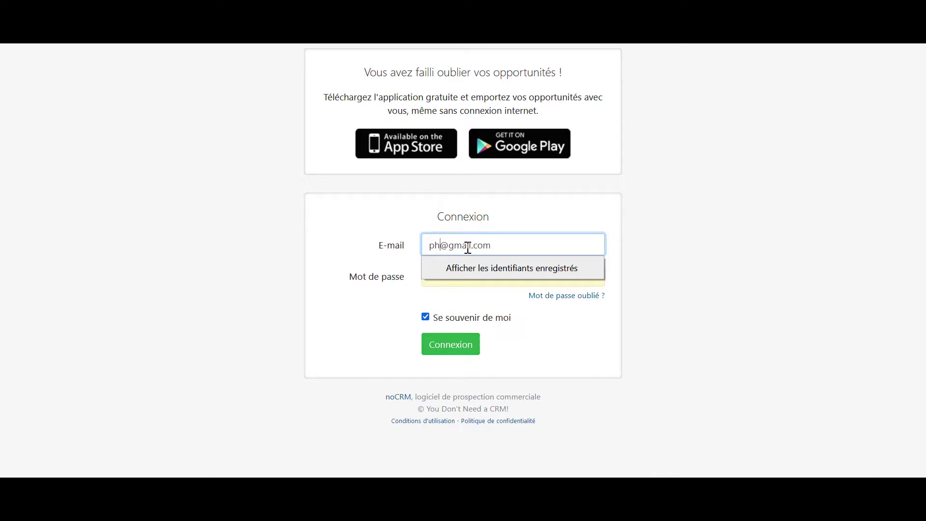
Log in with the account e-mail and password and decline the browser's password-saving offer.
type(".foodomarket")
left_click(523, 320)
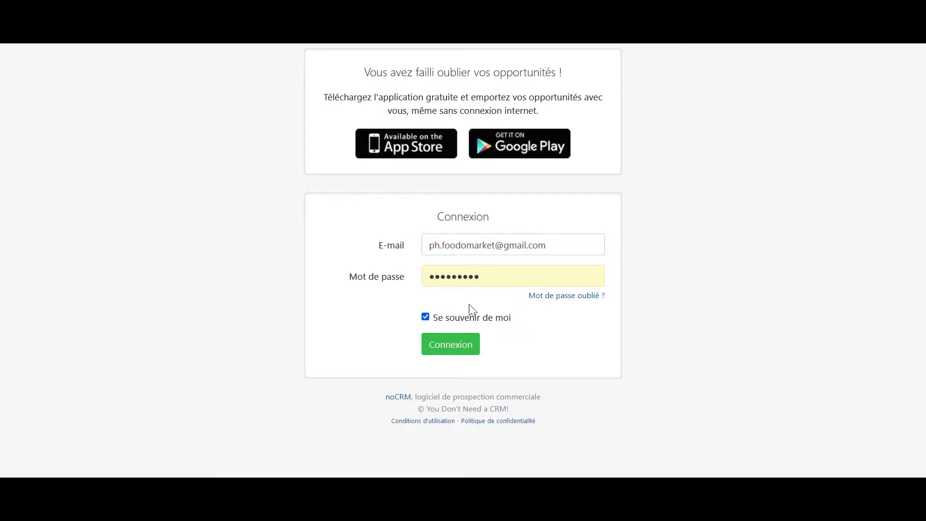
left_click(491, 270)
key("BackSpace")
key("BackSpace")
key("BackSpace")
key("BackSpace")
key("BackSpace")
key("BackSpace")
key("BackSpace")
key("BackSpace")
key("BackSpace")
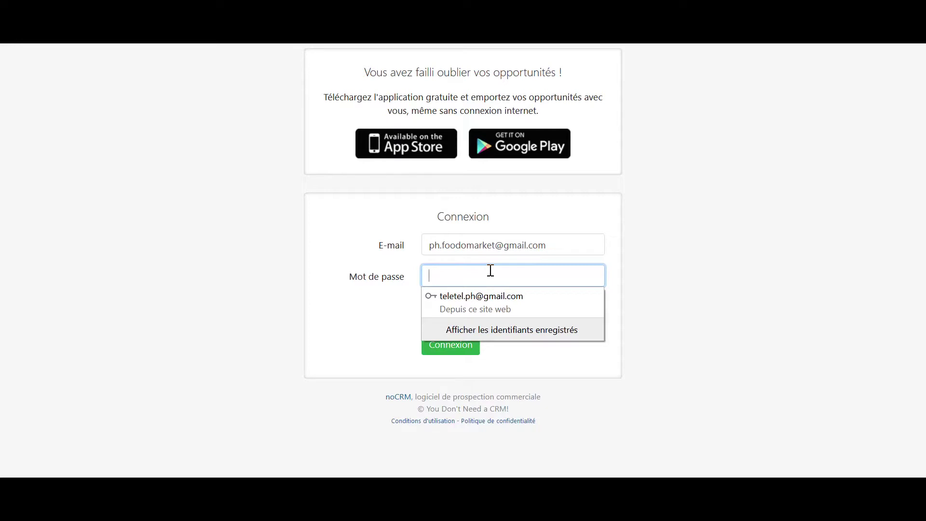
type("••••••")
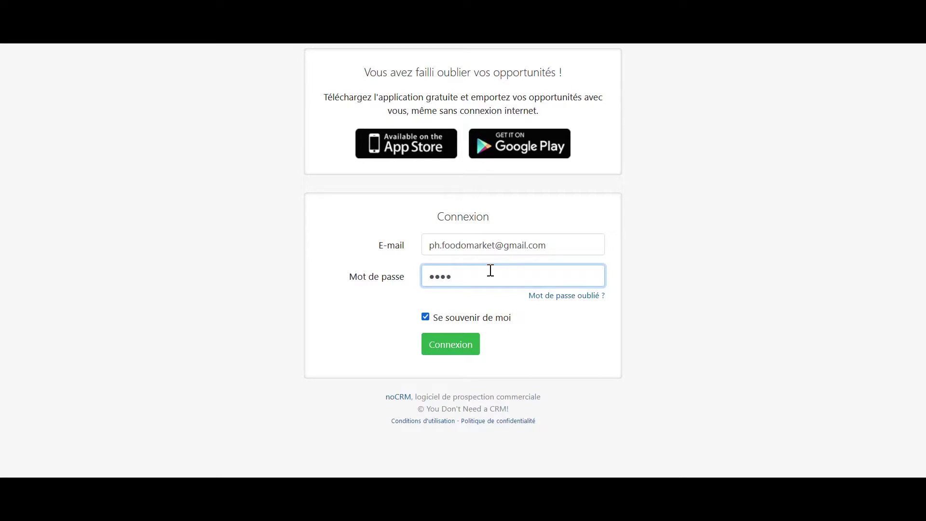
type("••••••")
left_click(467, 350)
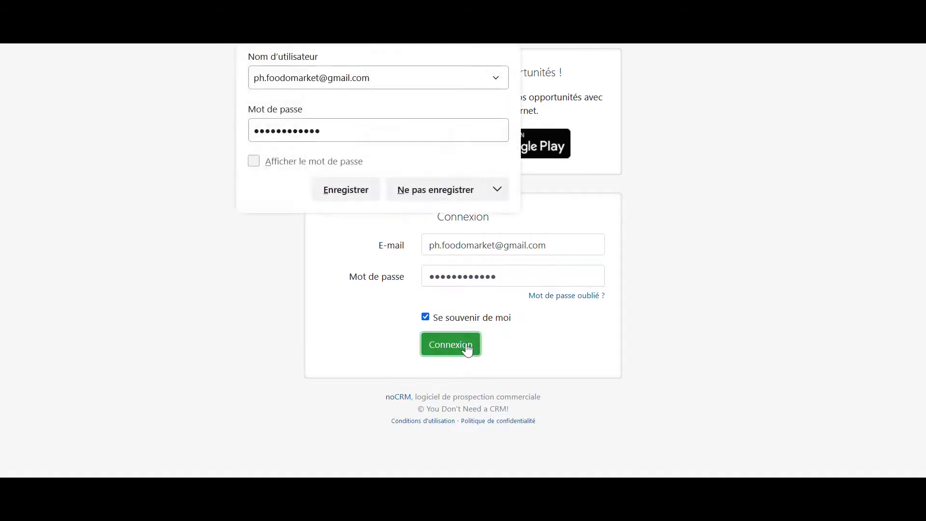
left_click(469, 192)
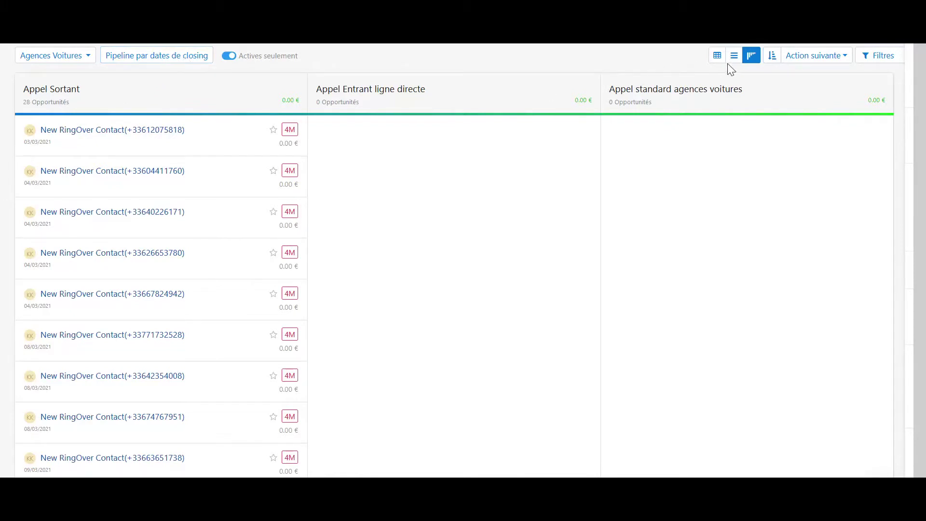
Try the list and board views, then settle on the table of 28 opportunities.
left_click(717, 56)
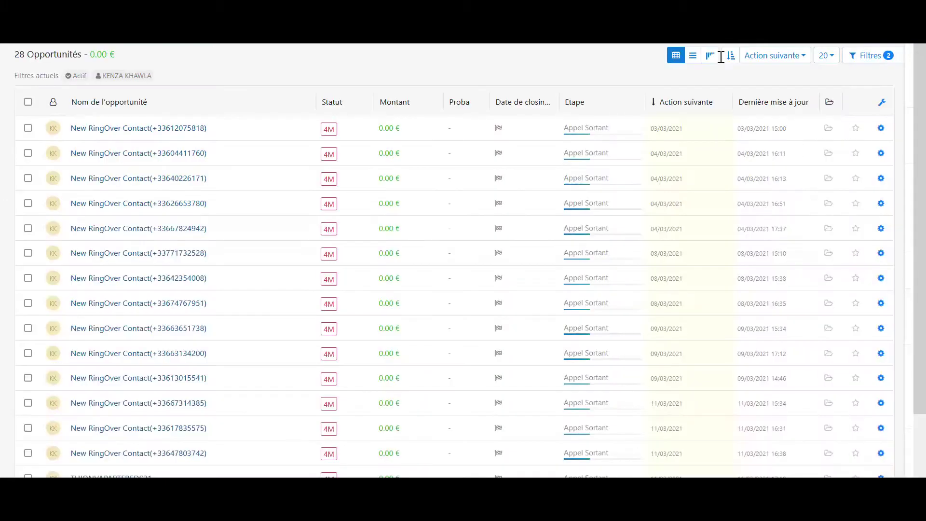
left_click(689, 62)
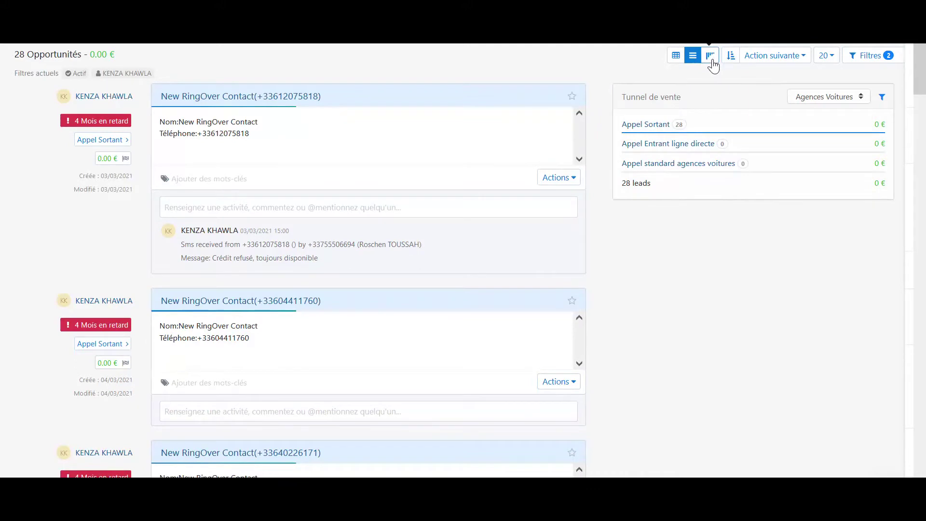
left_click(712, 60)
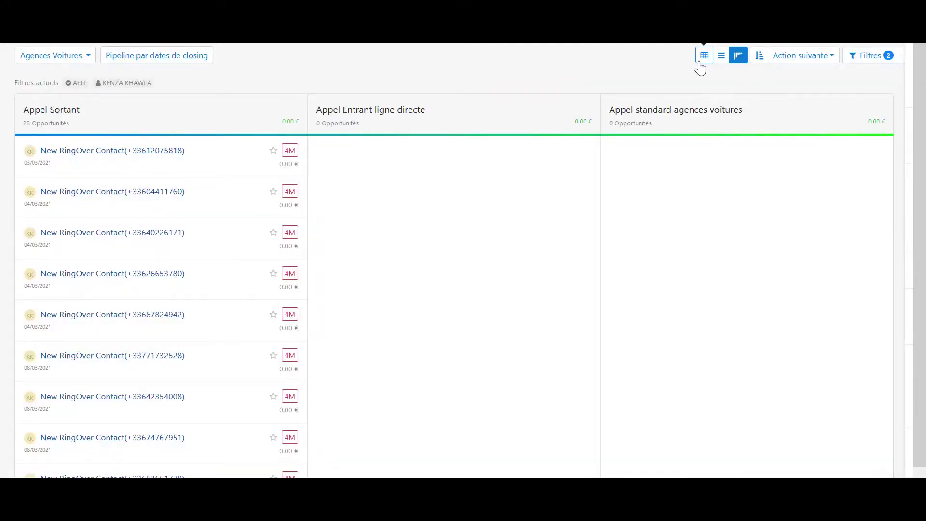
left_click(701, 60)
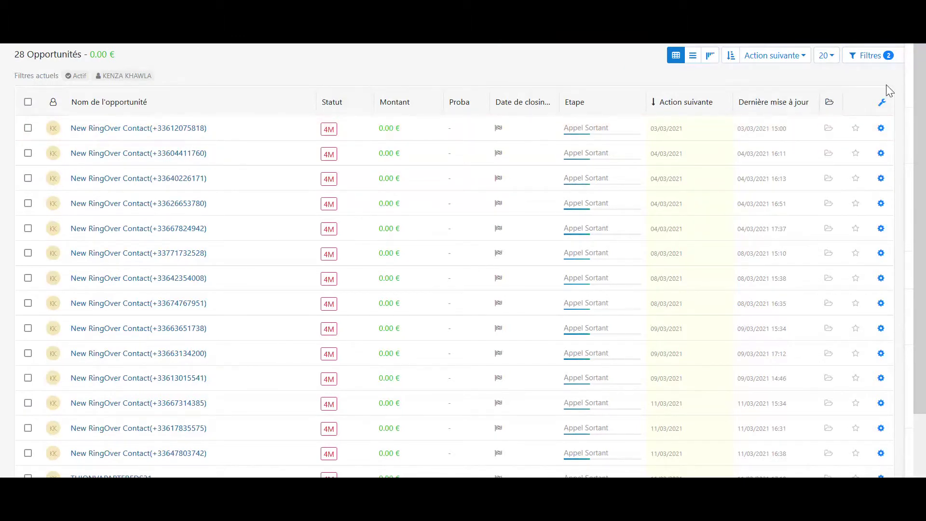
left_click(899, 33)
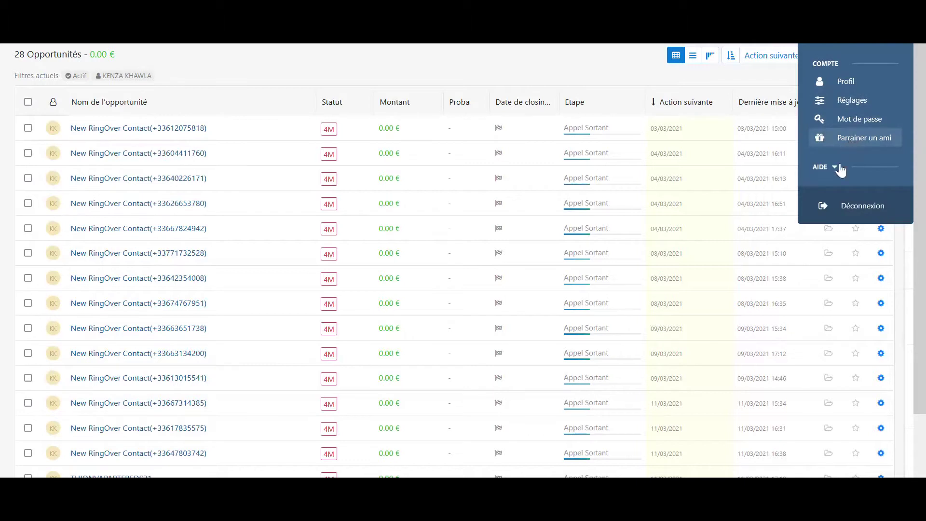
left_click(828, 41)
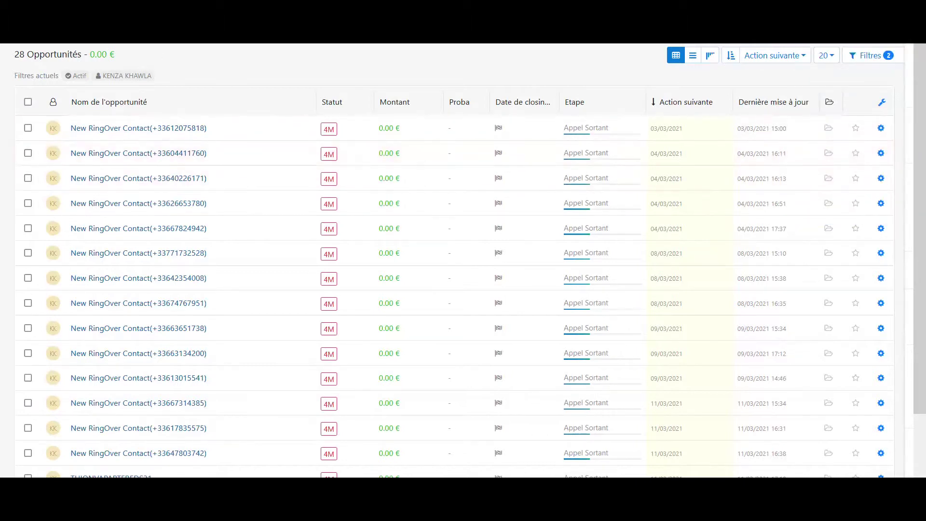
mouse_move(63, 35)
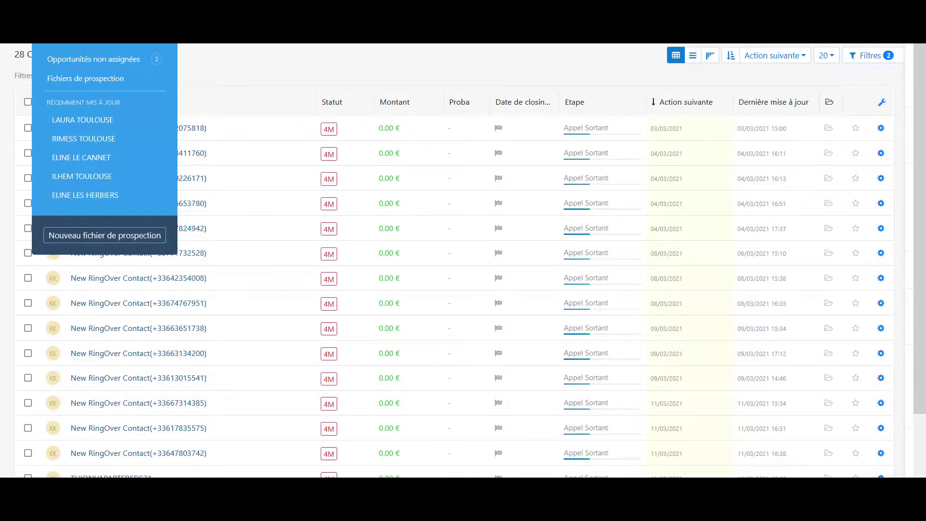
Open Fichiers de prospection, browse the file cards, and open ELINE LES HERBIERS.
mouse_move(152, 34)
left_click(91, 89)
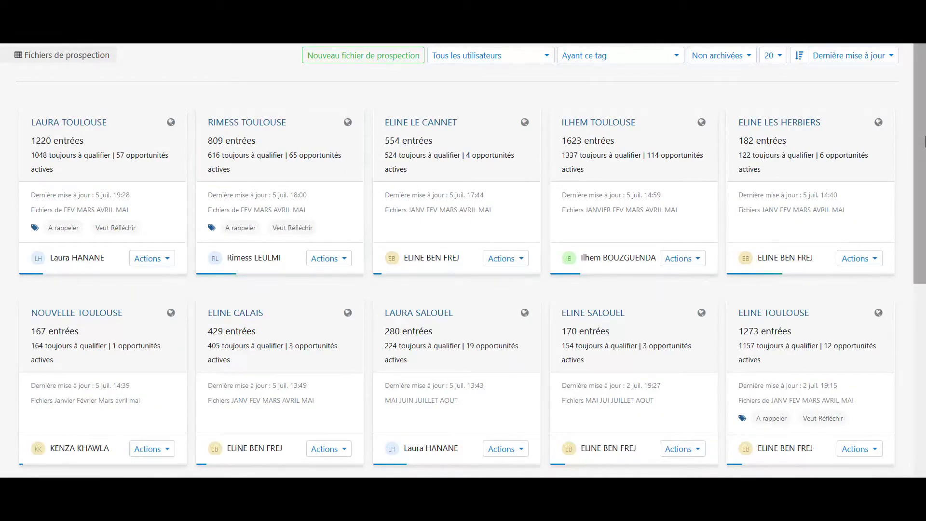
scroll(919, 193, "down", 3)
scroll(918, 193, "down", 5)
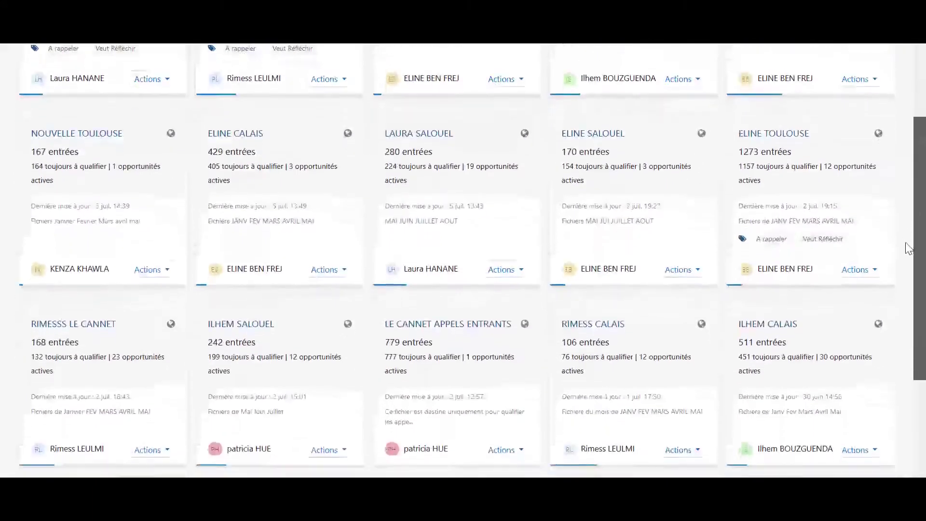
scroll(900, 307, "down", 4)
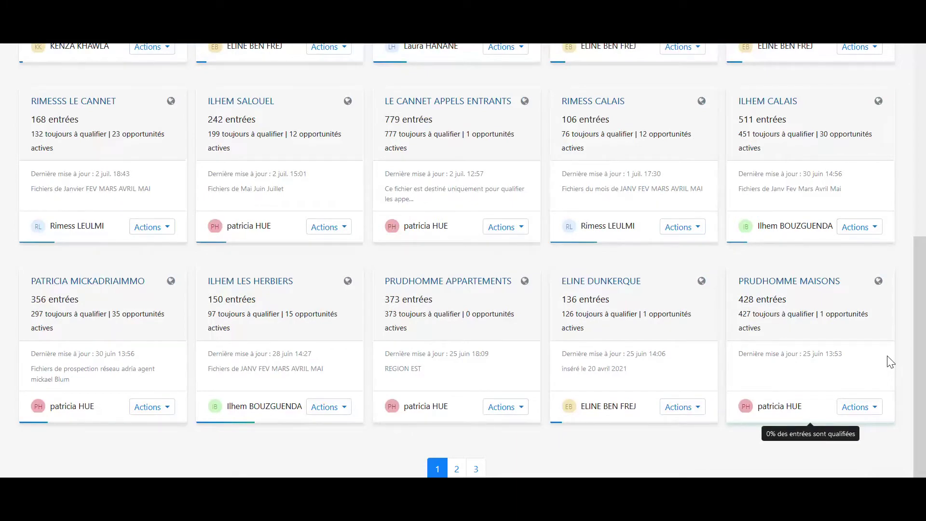
scroll(919, 275, "up", 3)
scroll(919, 273, "up", 5)
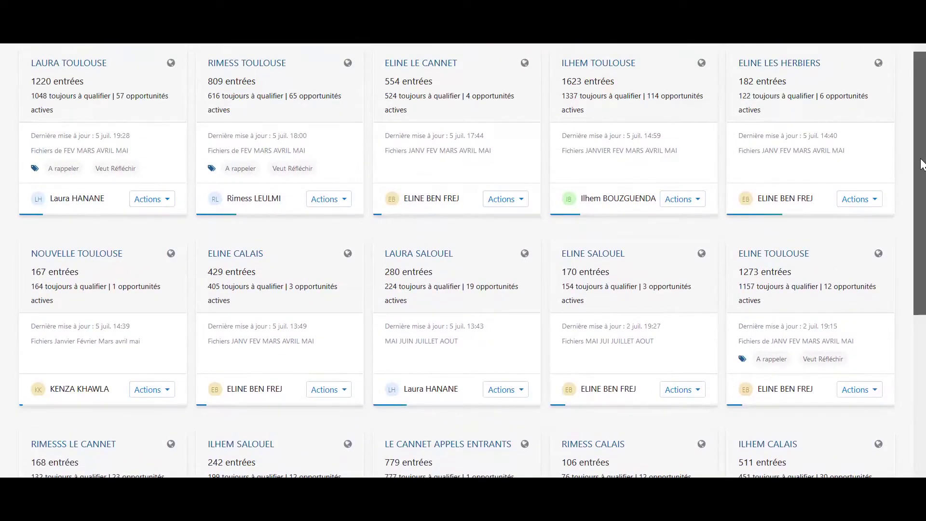
left_click(806, 65)
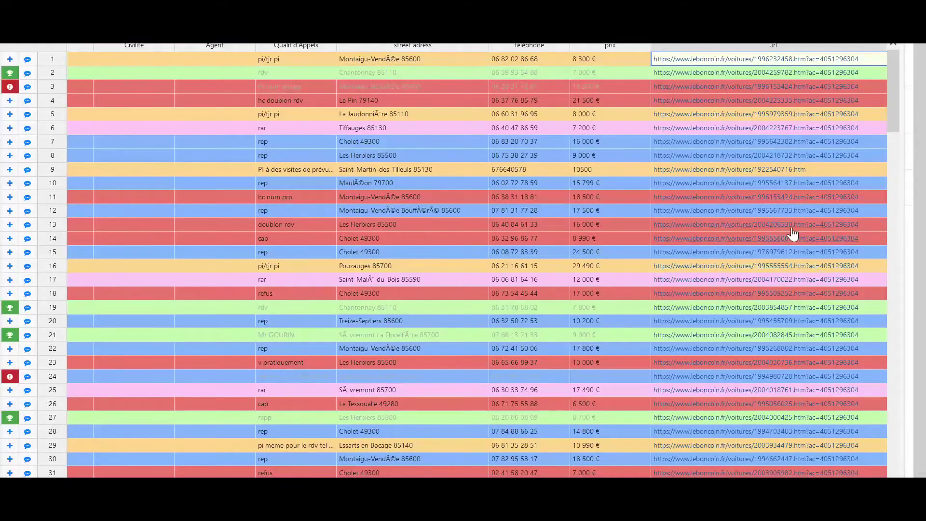
Scroll down through the Les Herbiers lead rows and back to the top.
left_click_drag(896, 114, 888, 239)
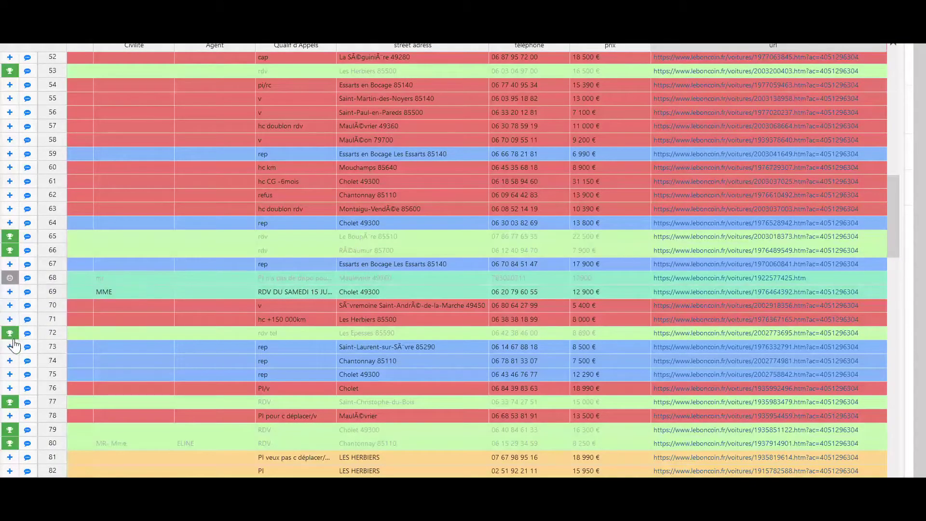
left_click_drag(892, 189, 893, 62)
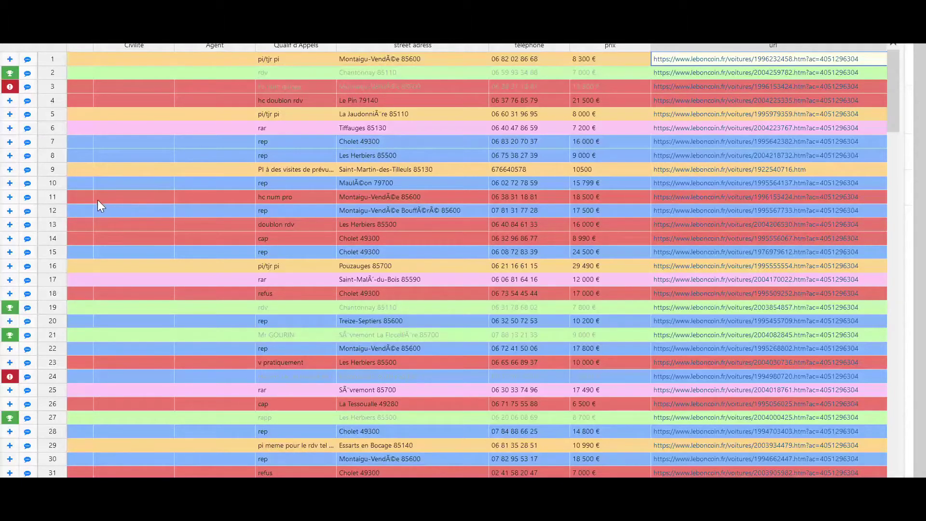
Remove row 11's red colour and open that lead's prospect details.
left_click(71, 196)
right_click(72, 197)
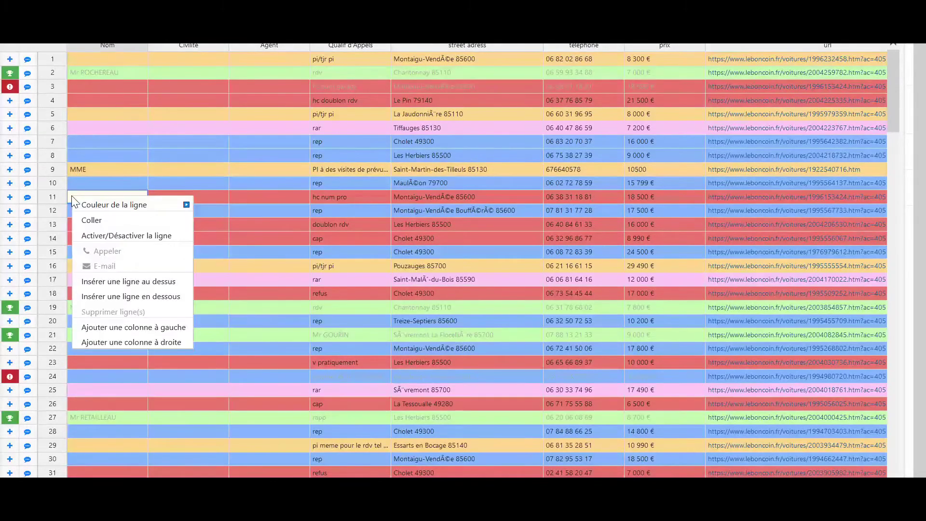
mouse_move(122, 205)
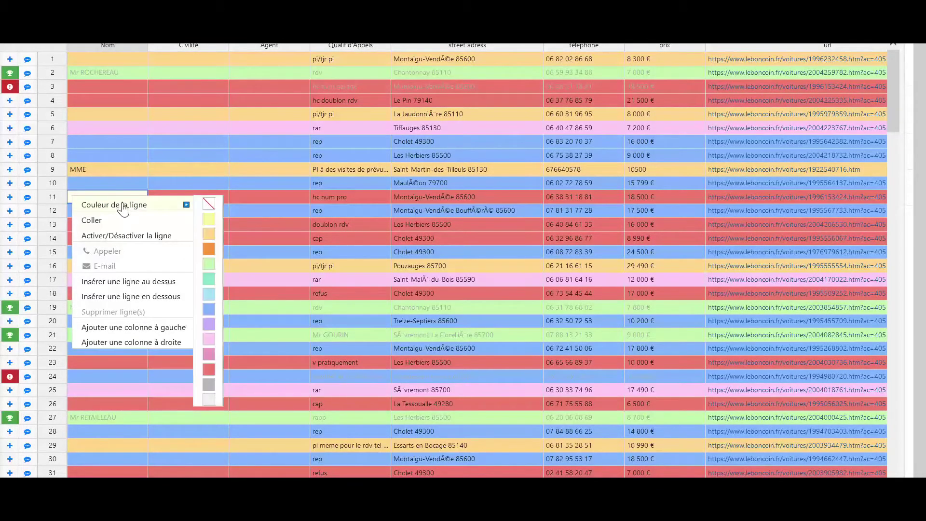
left_click(204, 205)
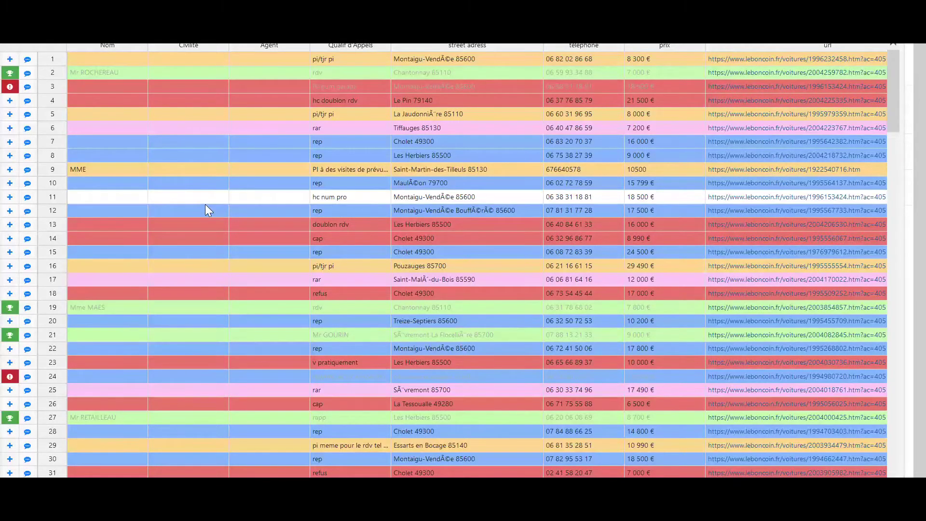
left_click(28, 198)
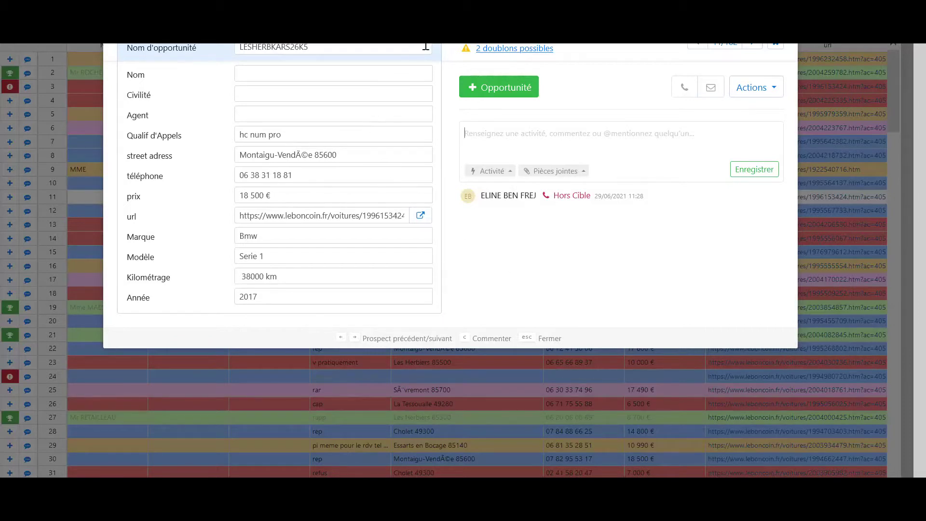
Check the BMW lead's two possible duplicate contacts, then close the list.
left_click_drag(474, 48, 480, 47)
left_click(517, 51)
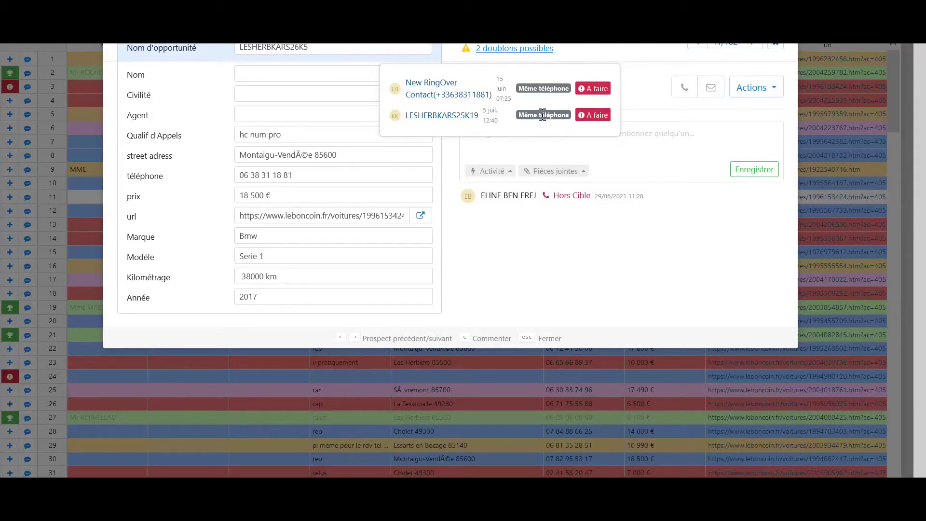
left_click(560, 296)
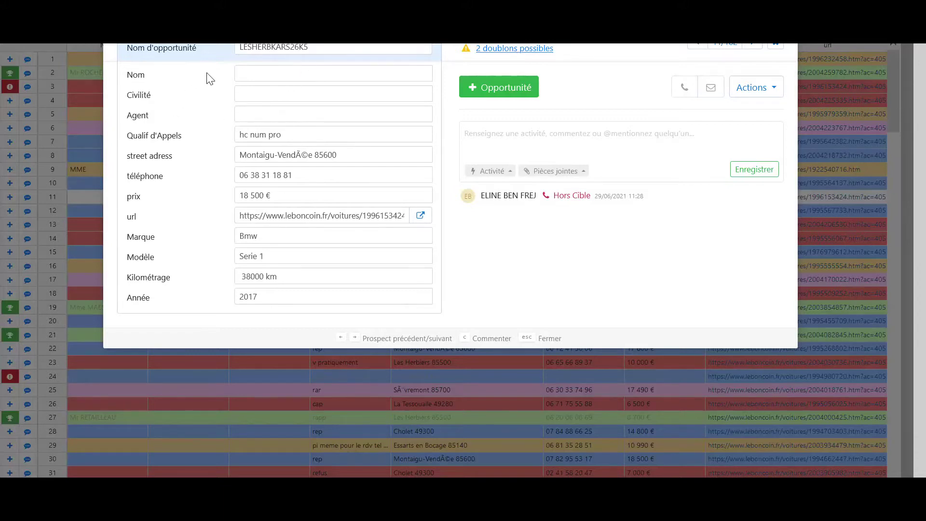
Review the Nom, Civilité, Agent and qualification fields, then open the Leboncoin listing.
left_click(246, 73)
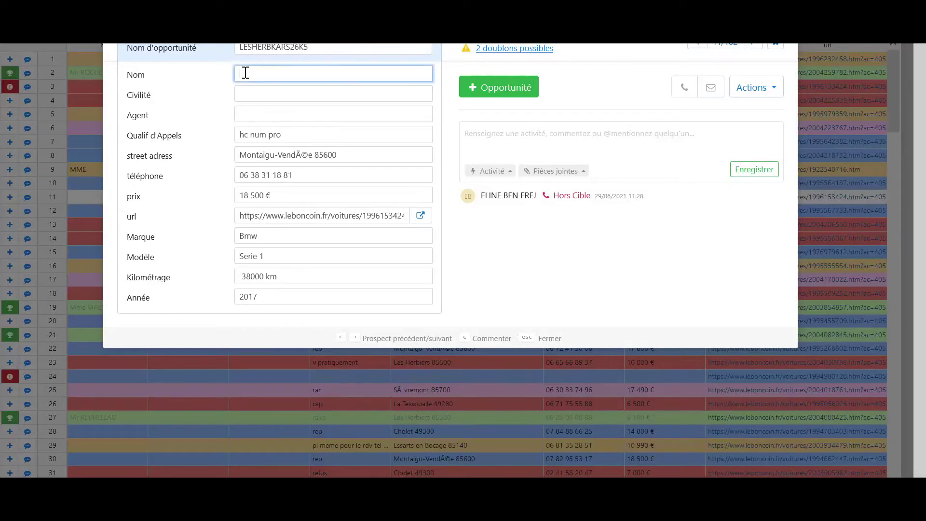
left_click(241, 95)
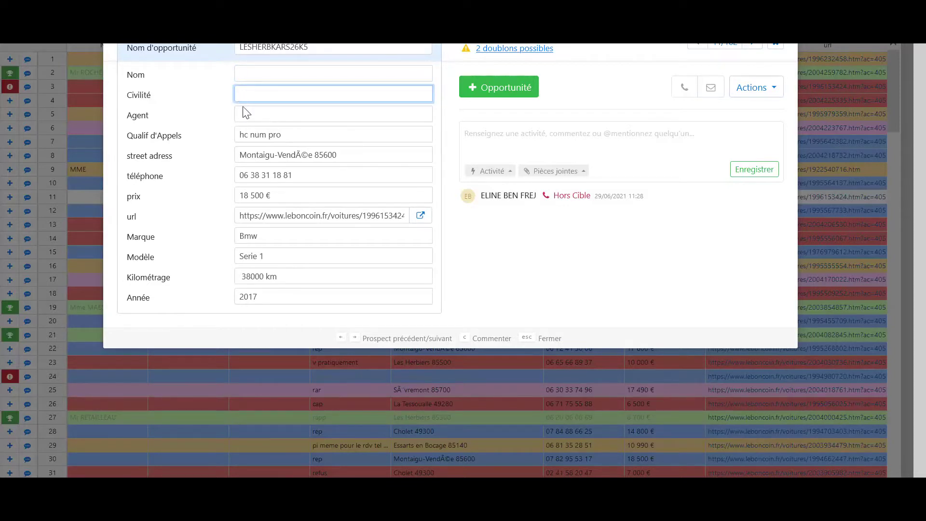
left_click(246, 119)
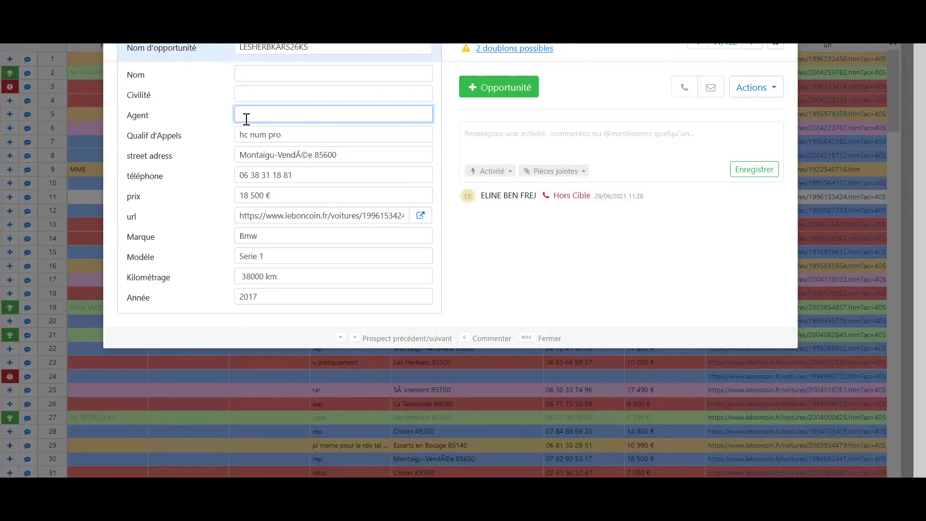
left_click(290, 134)
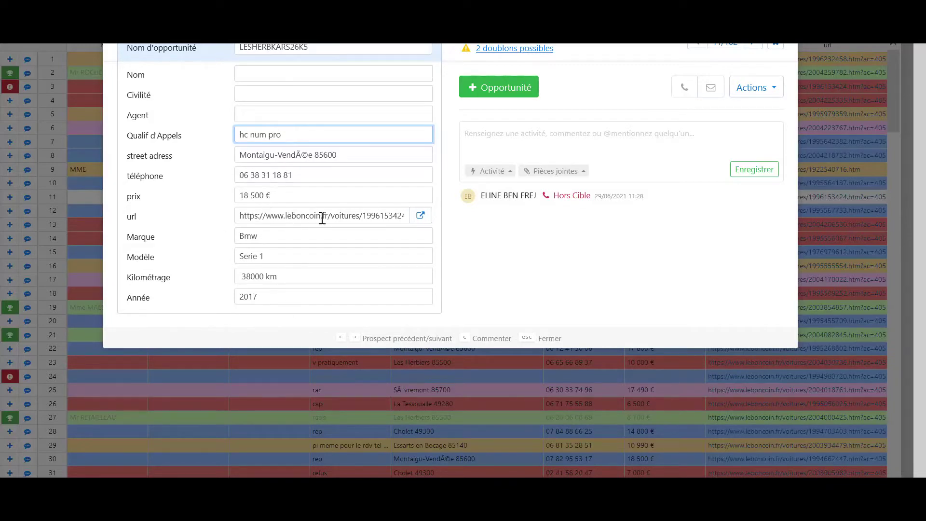
left_click(417, 220)
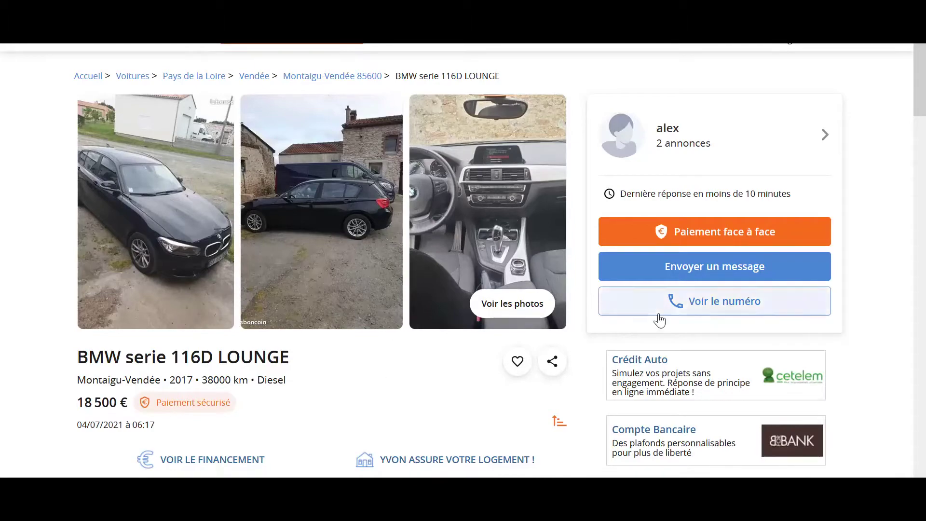
Check the BMW serie 116D LOUNGE ad, then close it to return to the prospect.
left_click_drag(922, 101, 925, 74)
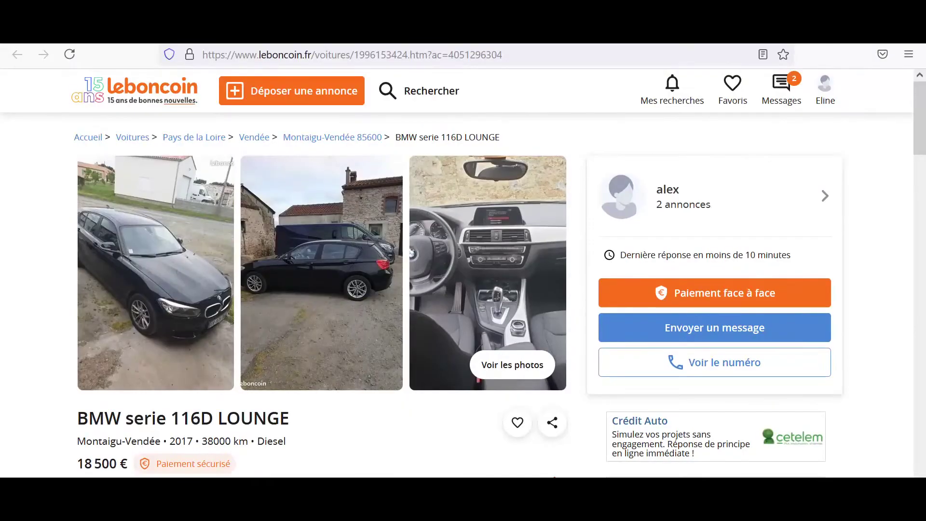
key("ctrl+w")
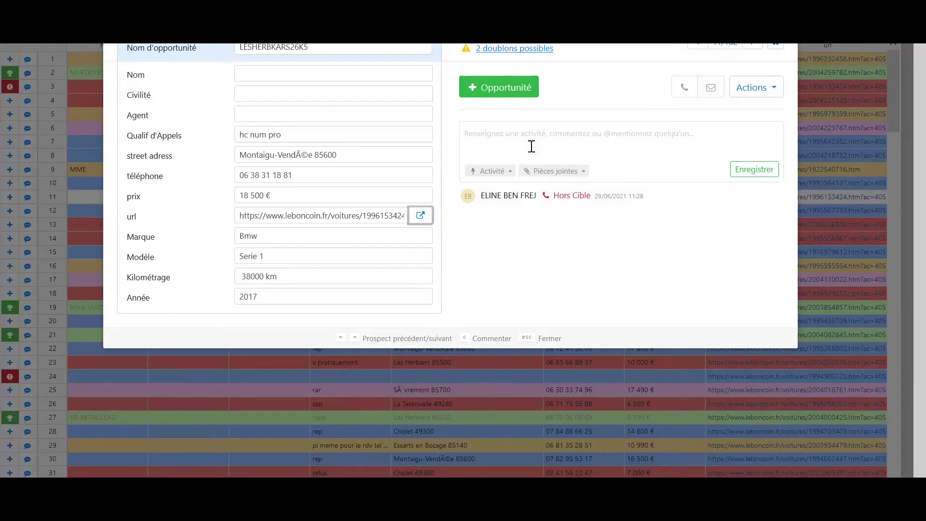
Log a Rdv Physique activity on the BMW lead.
left_click(513, 179)
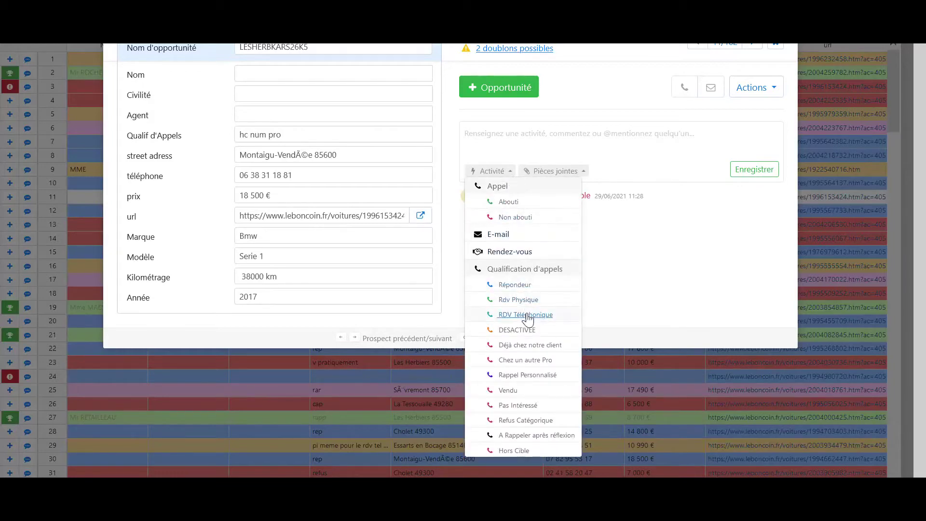
left_click(526, 301)
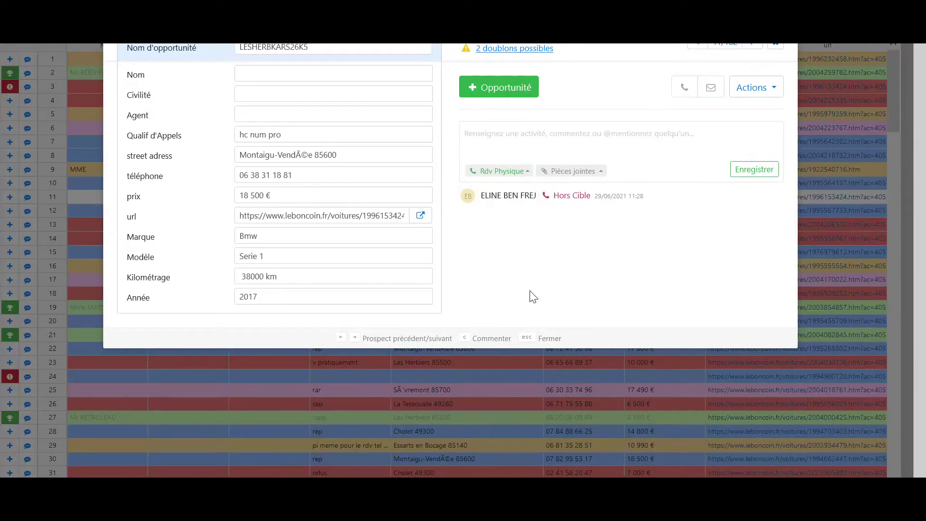
left_click(756, 180)
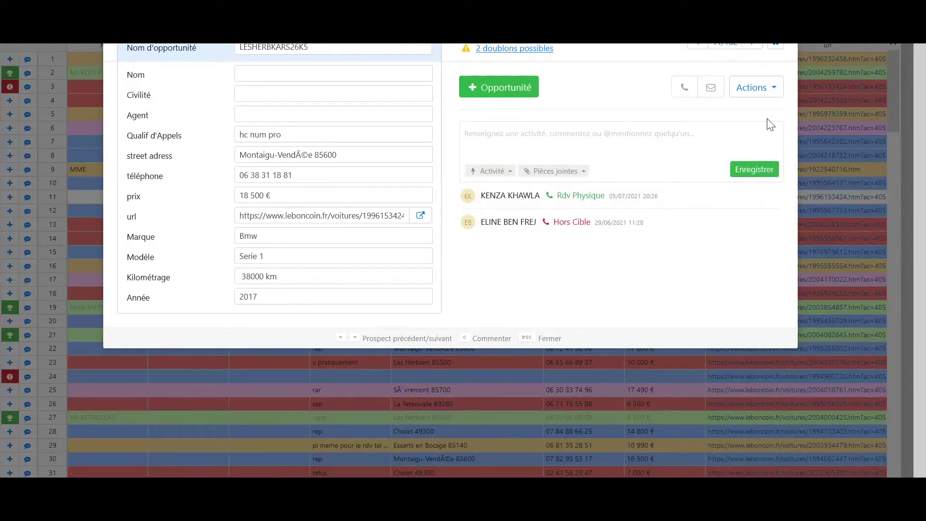
Colour the BMW prospect mint green.
left_click(779, 93)
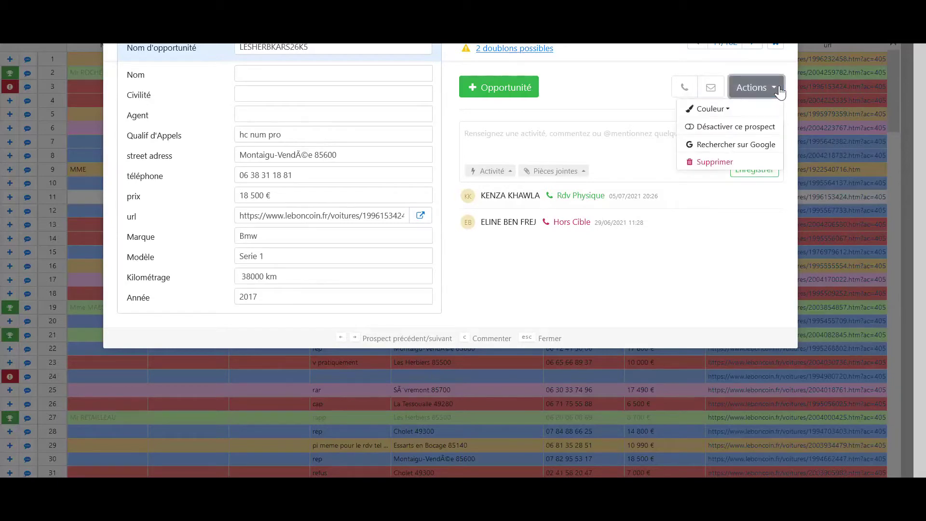
left_click(759, 110)
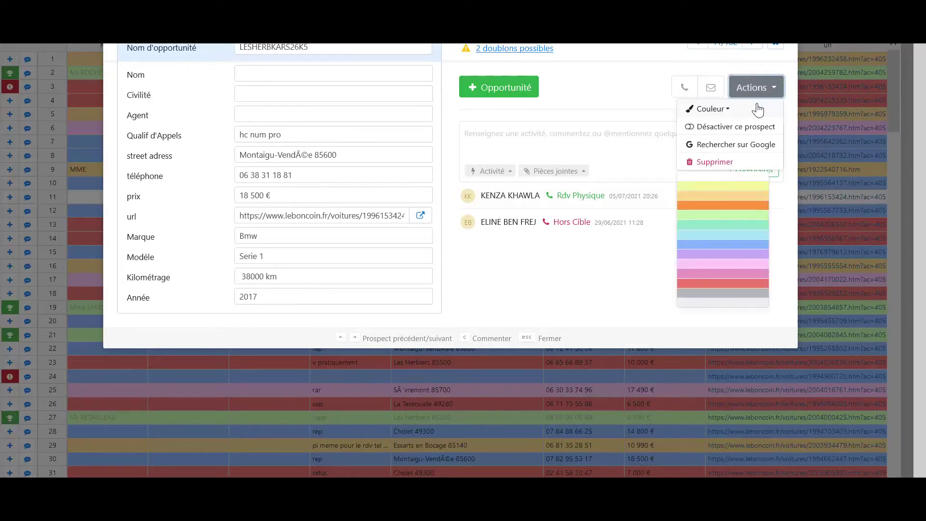
left_click(741, 231)
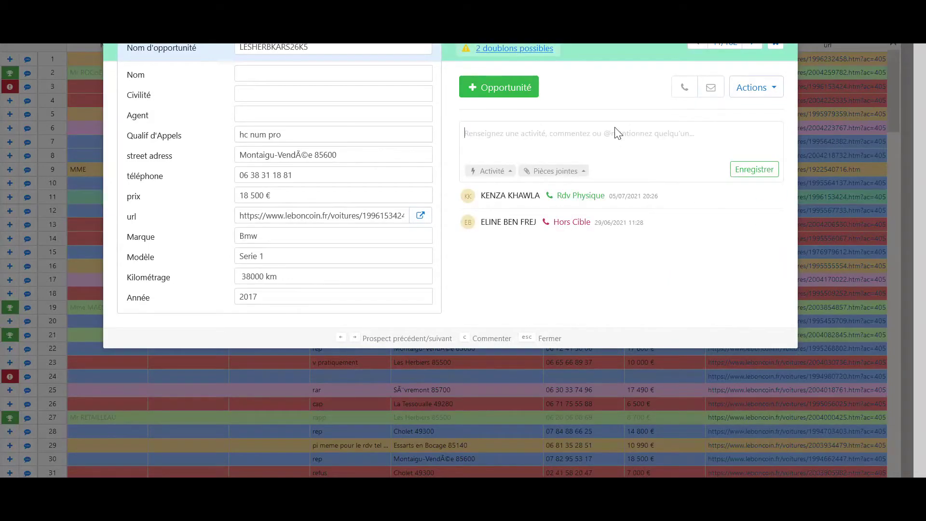
Set Nom TEST, Civilité MR, the agent's name, and qualification 'RDV MARDI 6 JUILLET A 11H', then save.
left_click(251, 73)
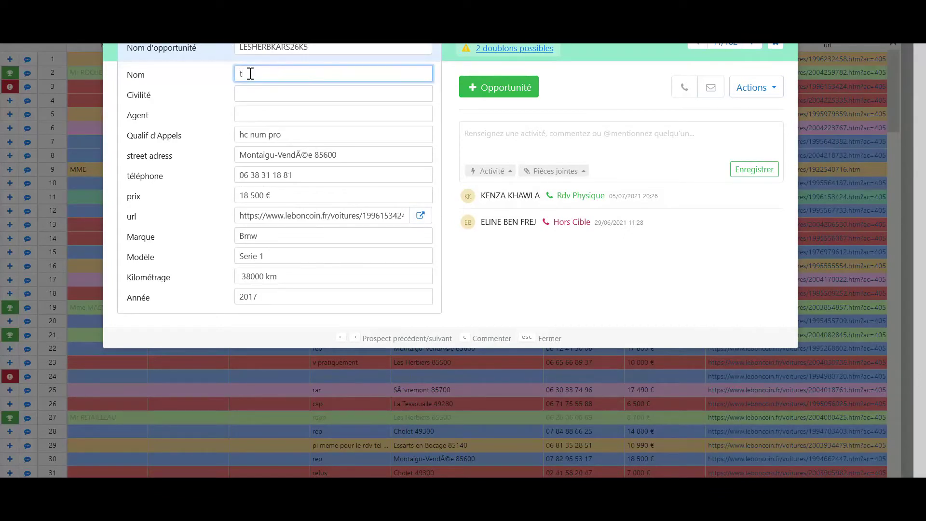
type("TEST")
type("MR")
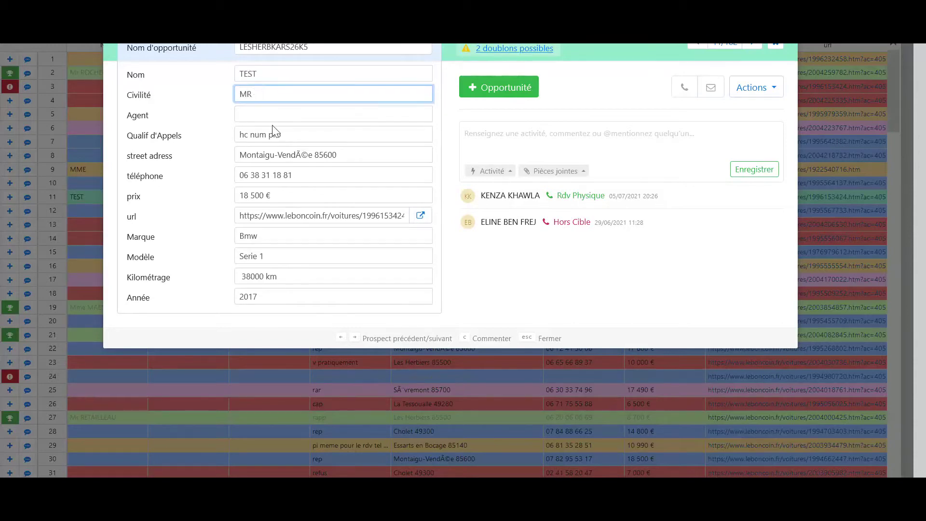
left_click(272, 113)
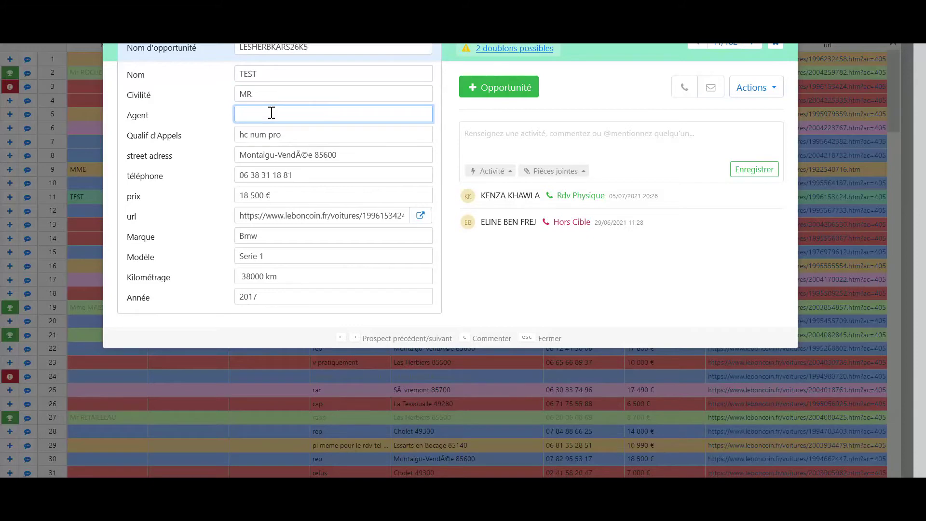
type("KENZA")
left_click(290, 130)
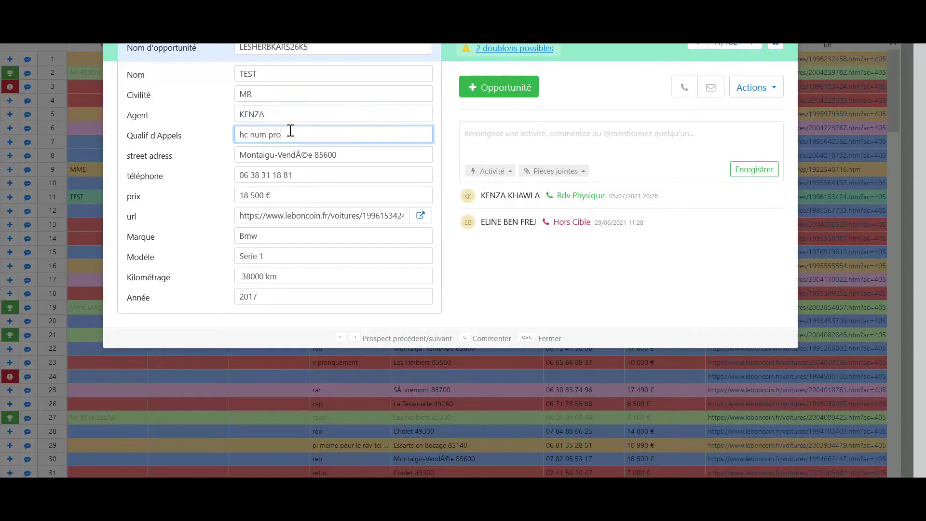
key("BackSpace")
key("BackSpace")
key("BackSpace")
key("BackSpace")
key("BackSpace")
key("BackSpace")
key("BackSpace")
key("BackSpace")
key("BackSpace")
key("BackSpace")
type("rd")
key("BackSpace")
key("BackSpace")
type("RDV")
type("MARDI")
type(" GUILLET A 11H")
left_click(744, 178)
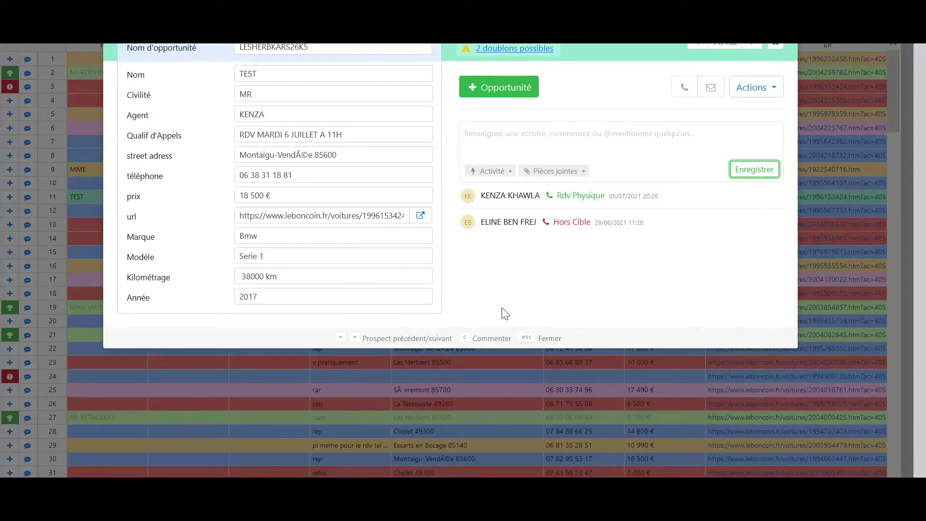
Convert the TEST prospect into a Gagné opportunity despite duplicates, then move to the next record.
left_click(488, 95)
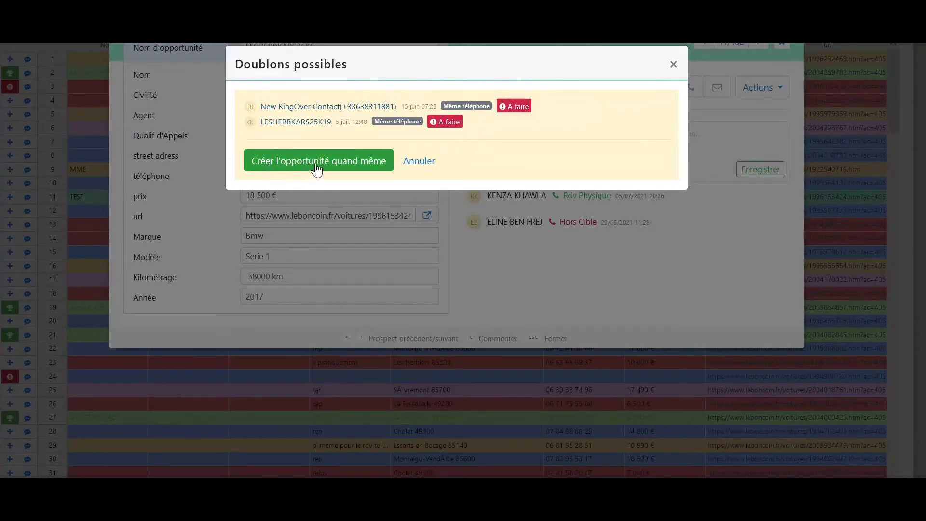
left_click(363, 170)
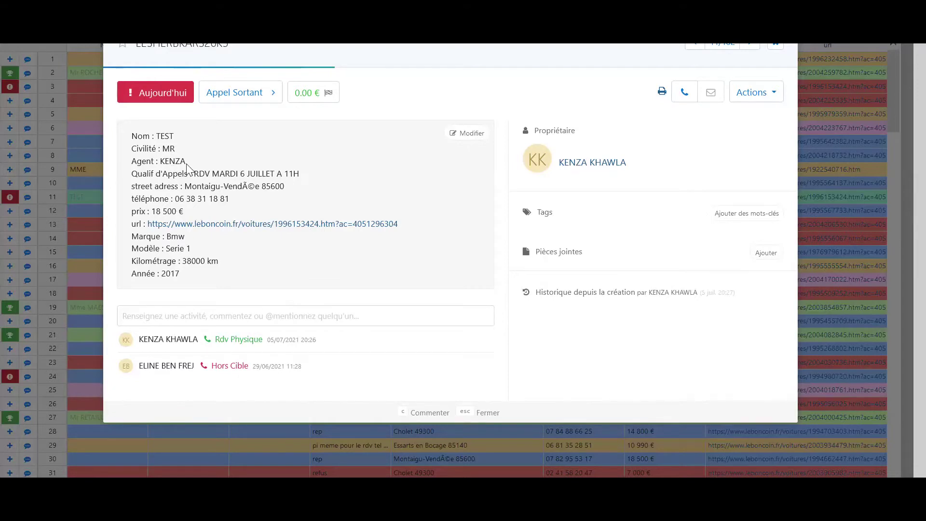
left_click(177, 94)
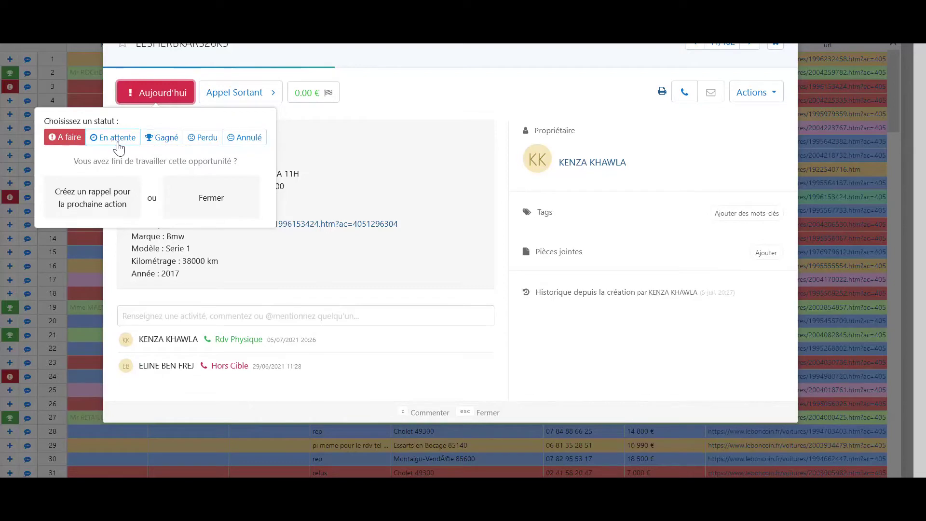
left_click(177, 140)
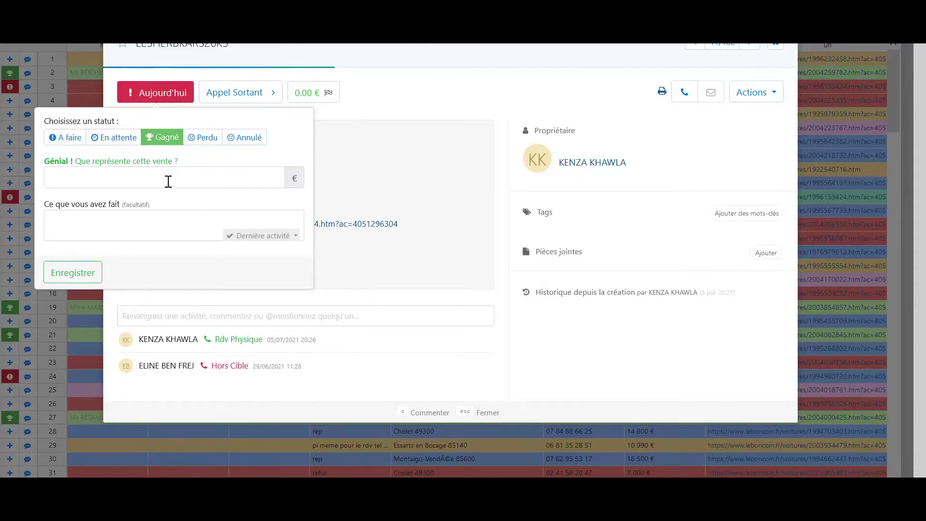
left_click(85, 280)
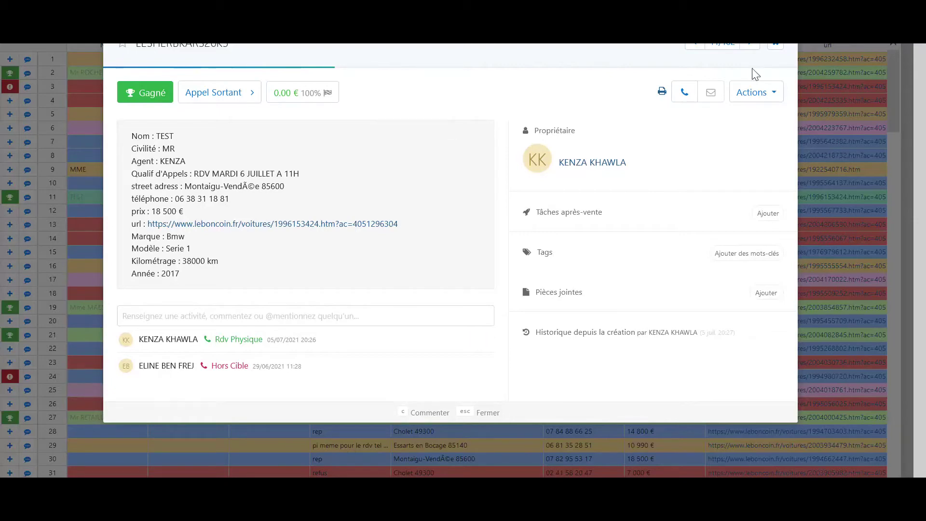
left_click(751, 54)
Advance two records to the Renault Scenic prospect, recolour it from red to violet, and list activity types.
left_click(747, 54)
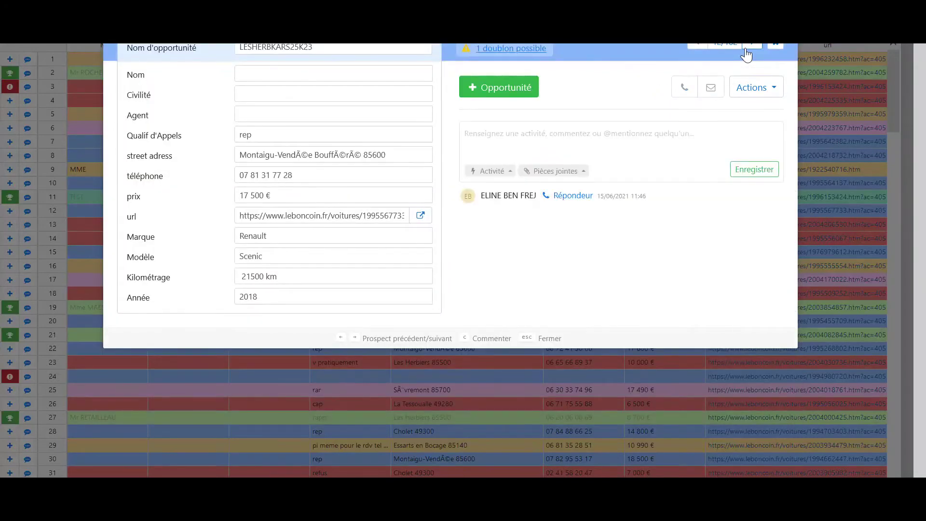
left_click(747, 54)
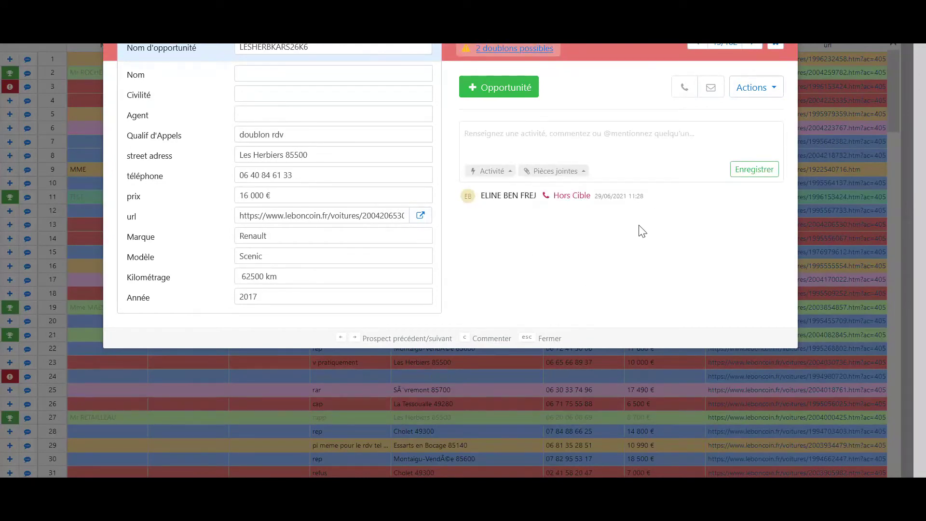
left_click(777, 88)
left_click(742, 109)
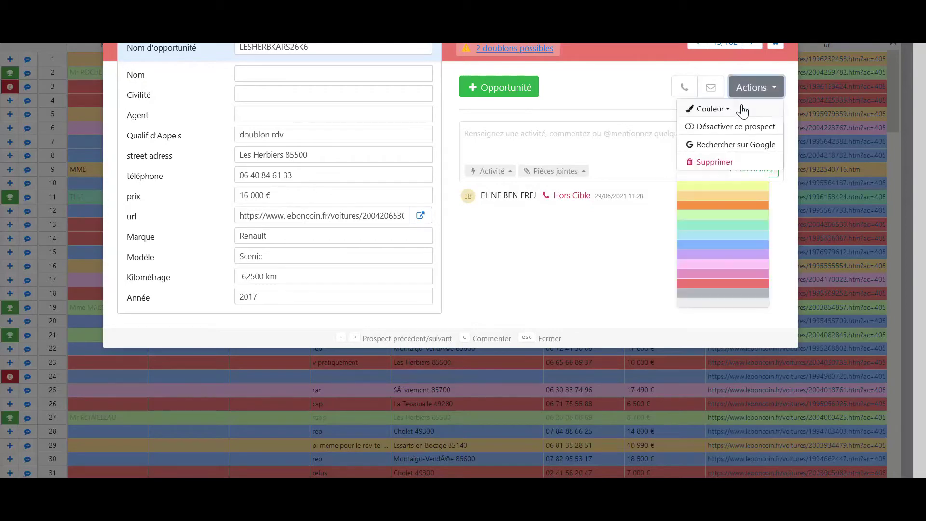
left_click(736, 179)
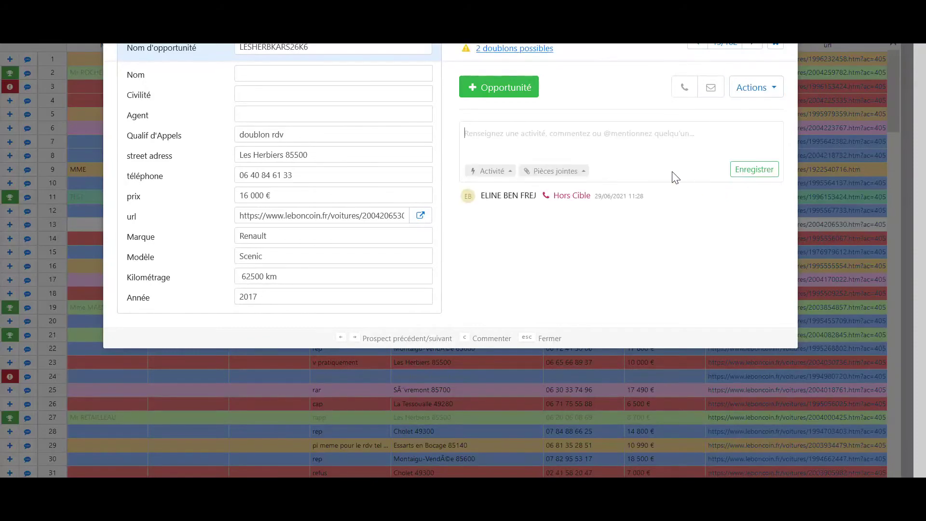
left_click(756, 86)
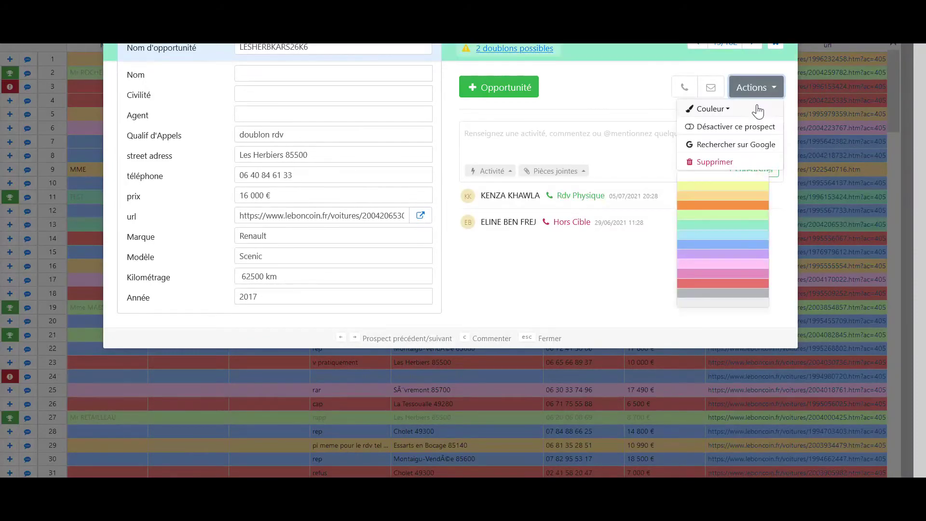
left_click(746, 258)
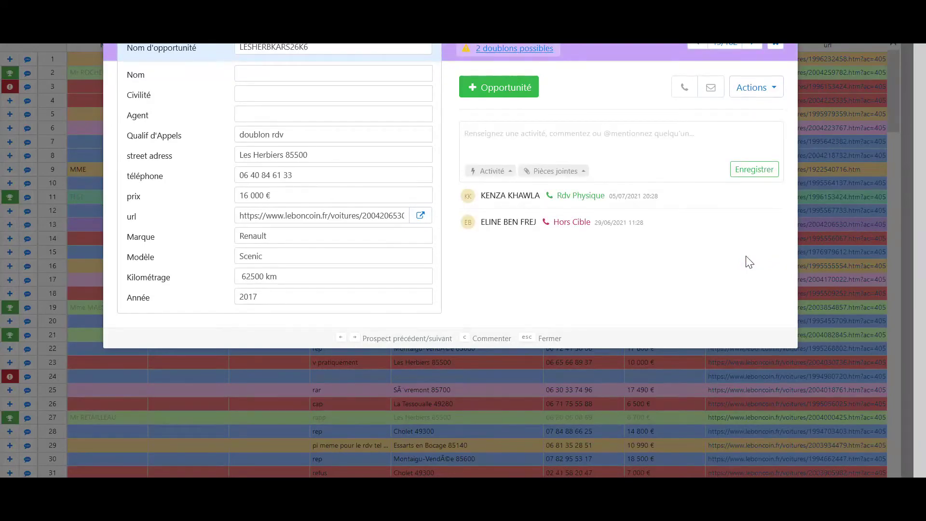
left_click(514, 173)
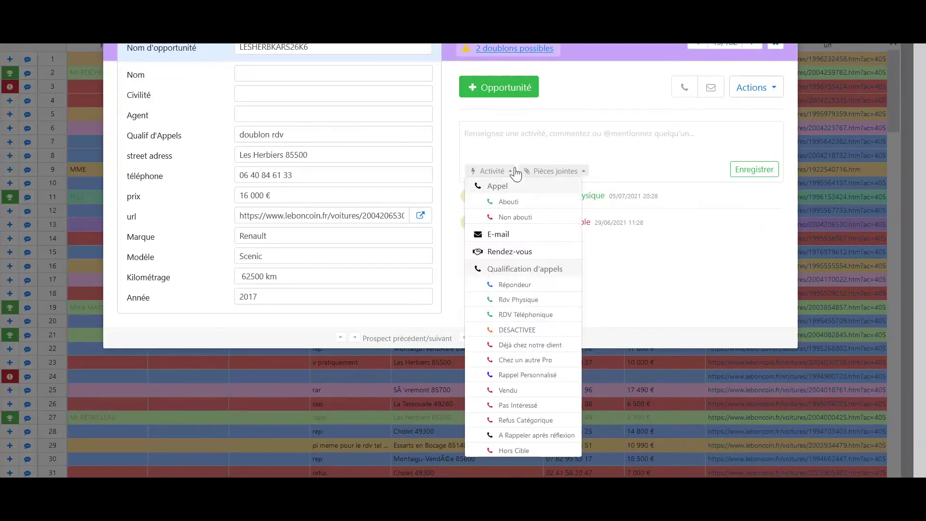
Choose Rappel Personnalisé as the Renault Scenic prospect's activity type.
left_click(541, 378)
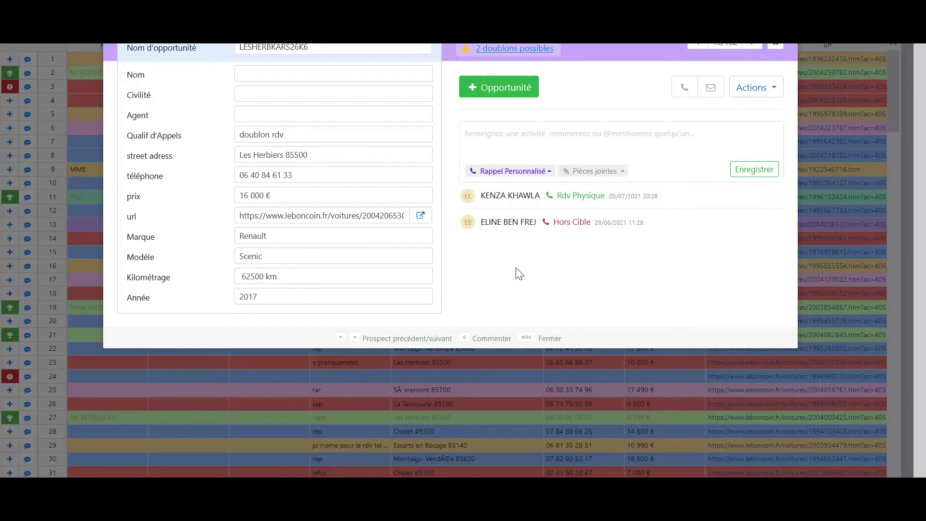
Replace the call qualification 'doublon rdv' with RAP.
left_click(312, 141)
key("BackSpace")
key("BackSpace")
key("BackSpace")
key("BackSpace")
key("BackSpace")
key("BackSpace")
key("BackSpace")
key("BackSpace")
key("BackSpace")
key("BackSpace")
key("BackSpace")
type("RAP")
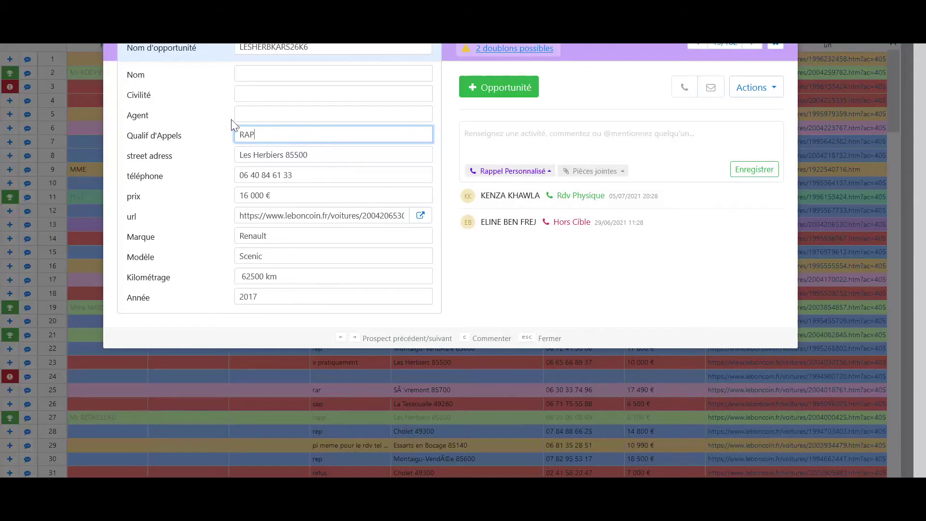
Fill in Nom as TEST 2, Civilité as MR, and the agent's name.
left_click(272, 69)
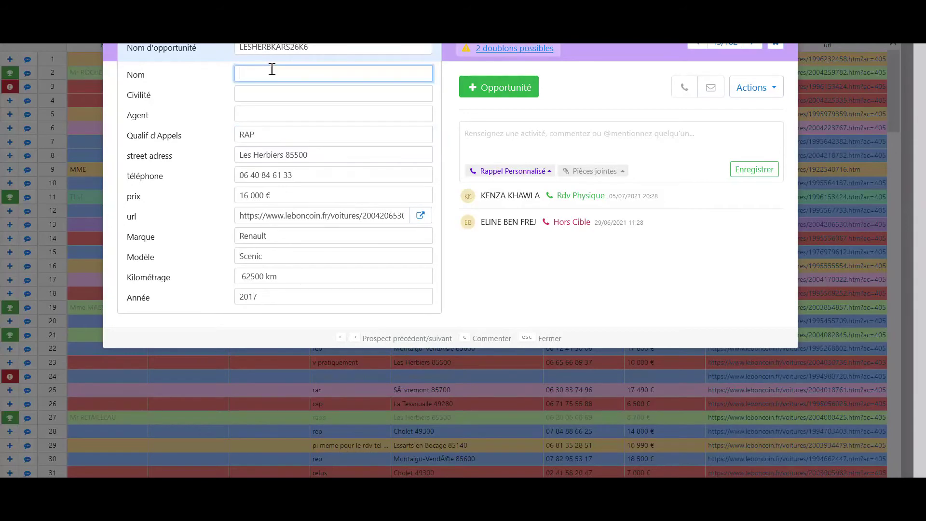
type("M")
key("BackSpace")
type("TEST 2")
left_click(242, 99)
type("MR")
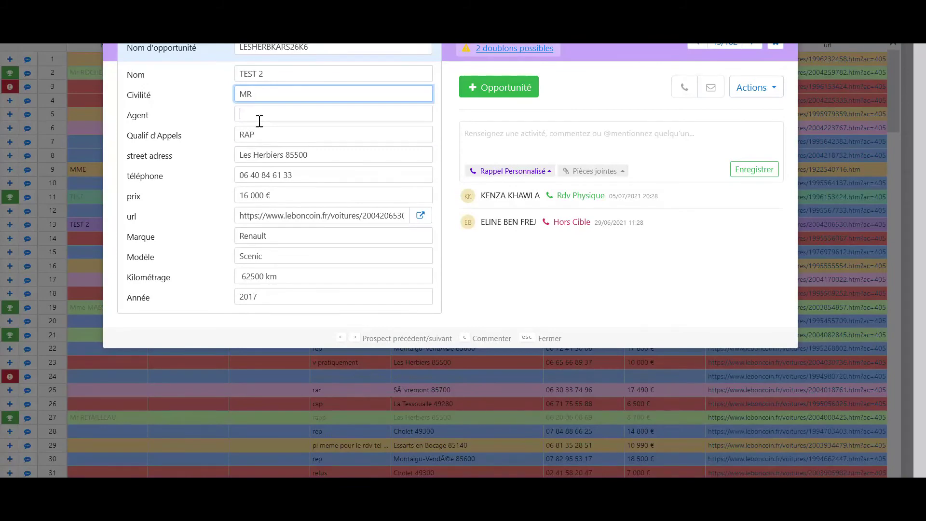
left_click(260, 121)
type("KENZA")
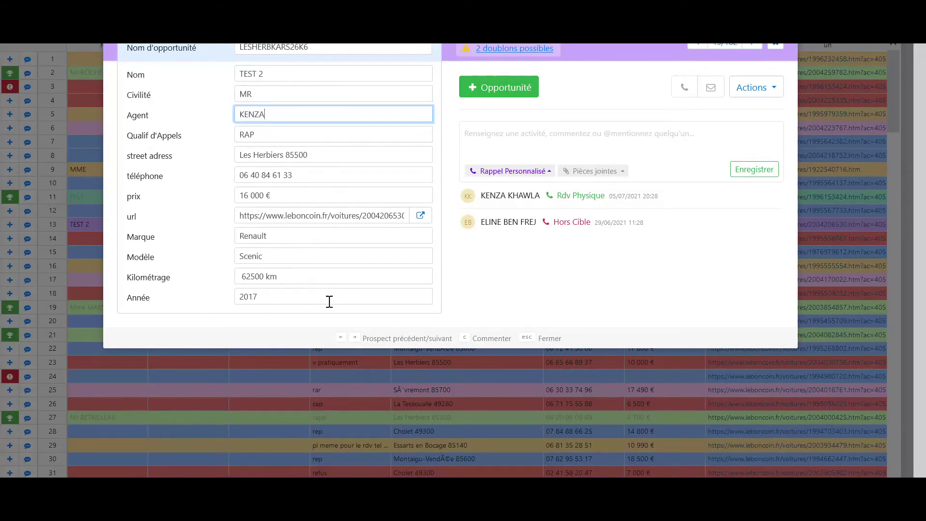
Review the two possible duplicates, then convert the TEST 2 lead into an opportunity anyway.
left_click(515, 50)
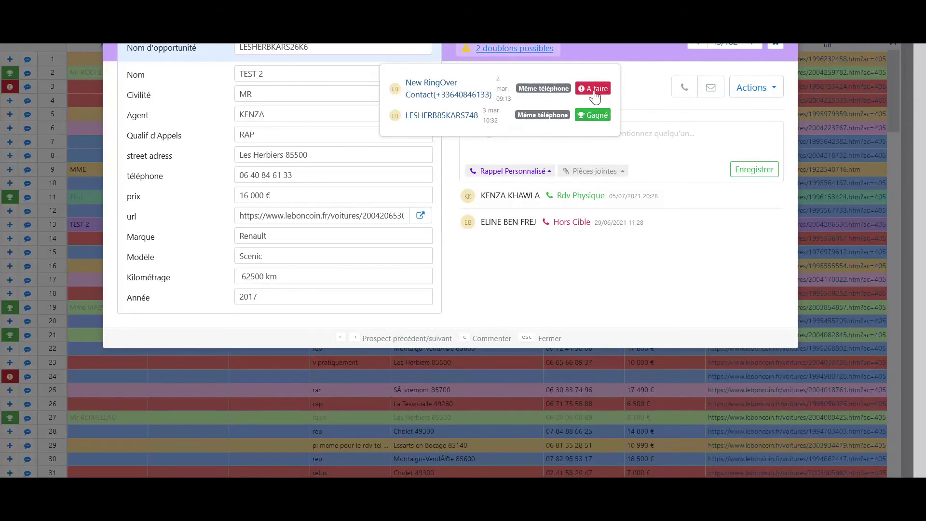
left_click(700, 144)
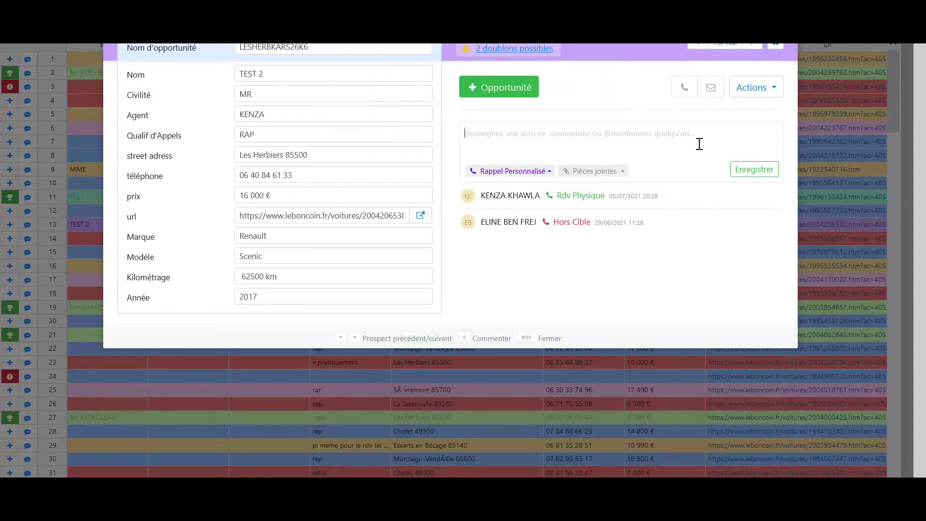
left_click(520, 91)
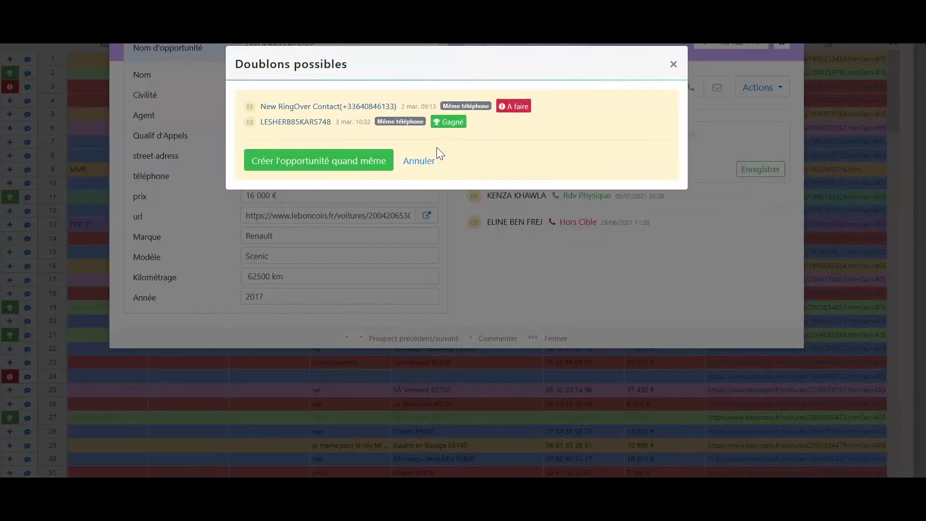
left_click(335, 163)
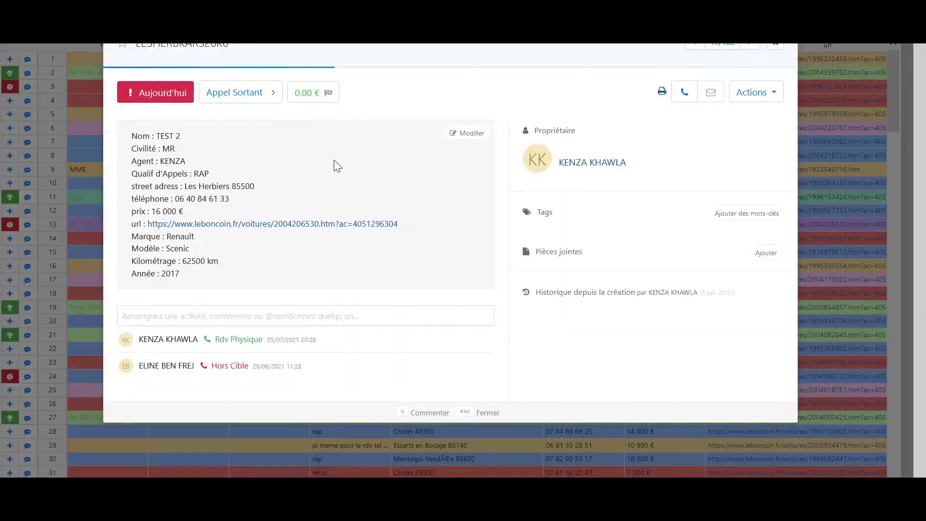
Set the opportunity to En attente with a reminder dated 12/07/2021.
left_click(174, 102)
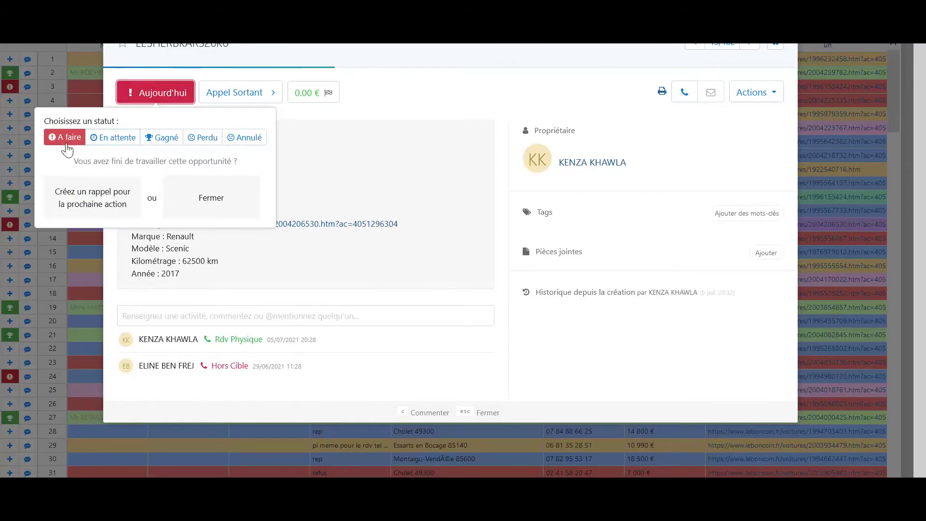
left_click(119, 140)
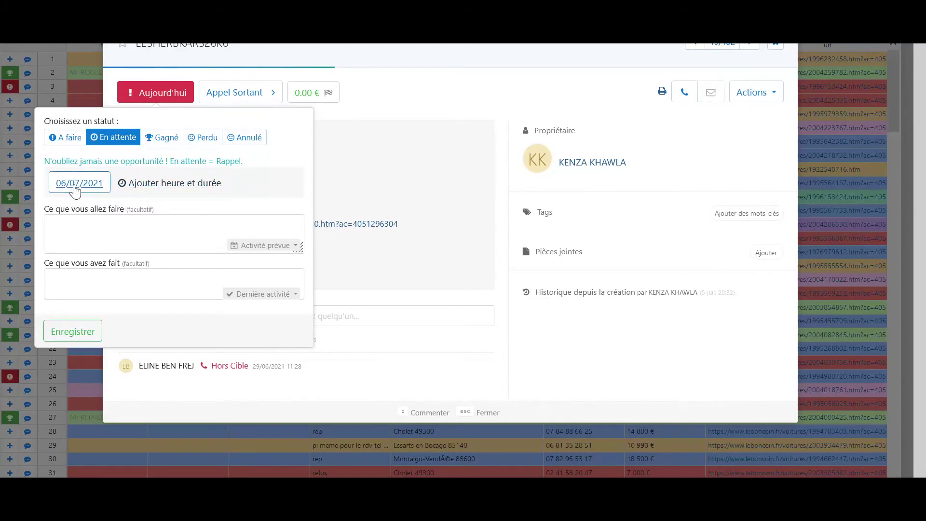
left_click(84, 188)
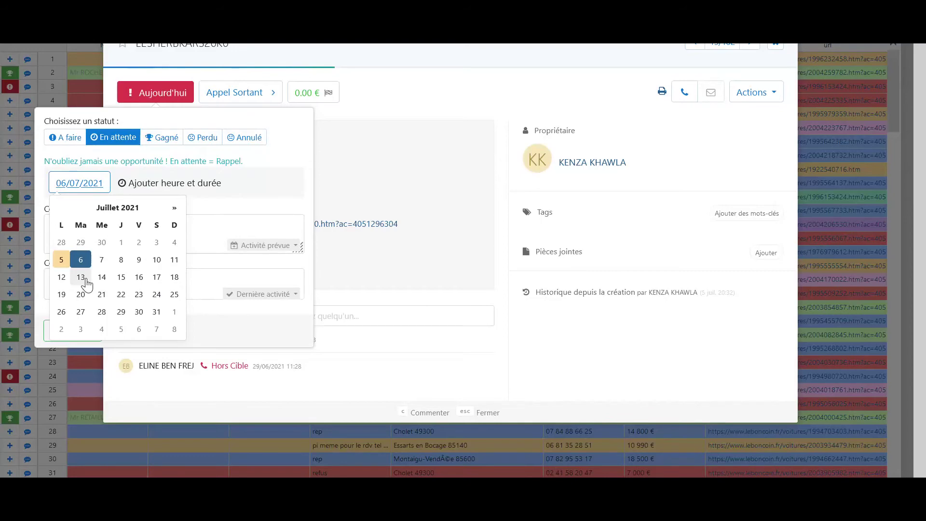
left_click(83, 279)
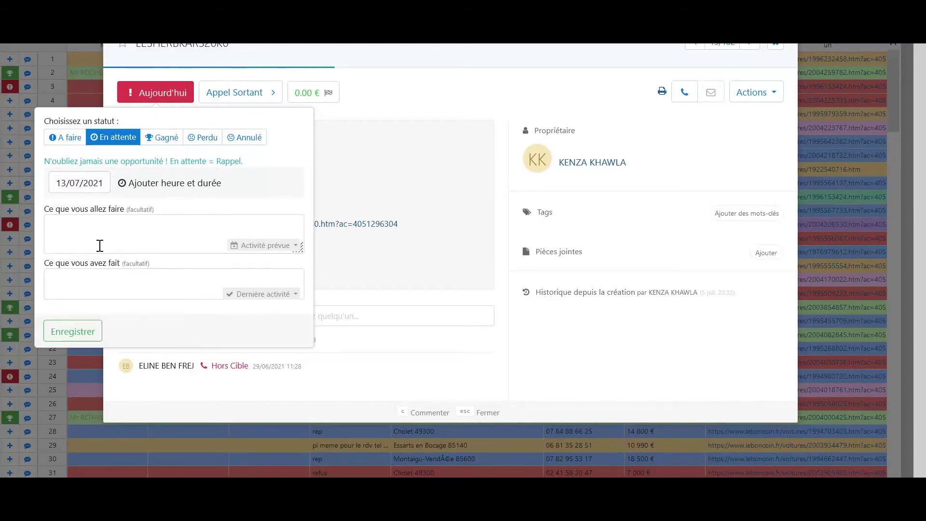
left_click(91, 189)
left_click(61, 277)
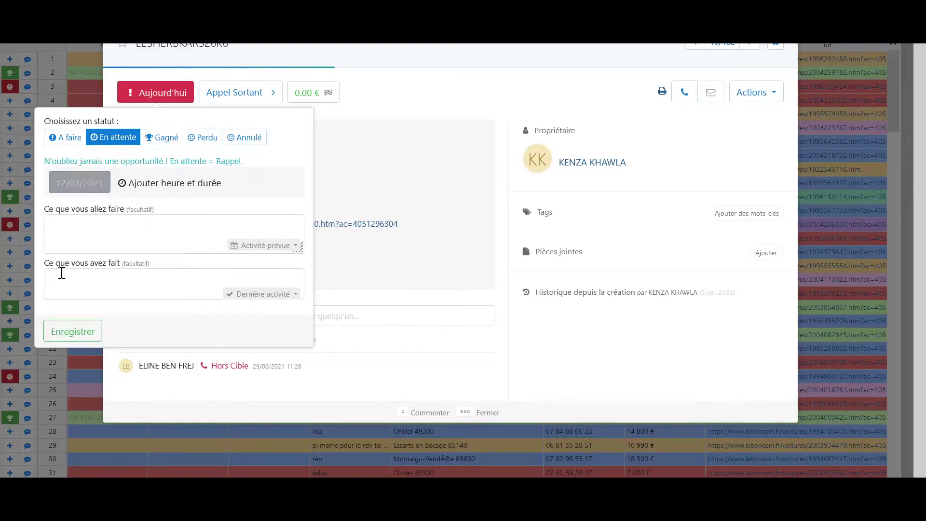
Add a reminder time of 12:30 lasting 30 min.
left_click(163, 186)
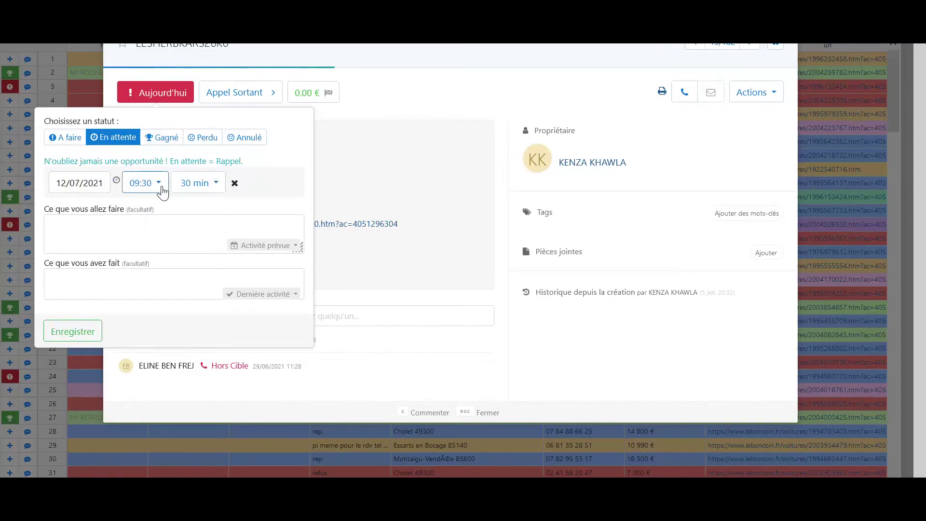
left_click(162, 188)
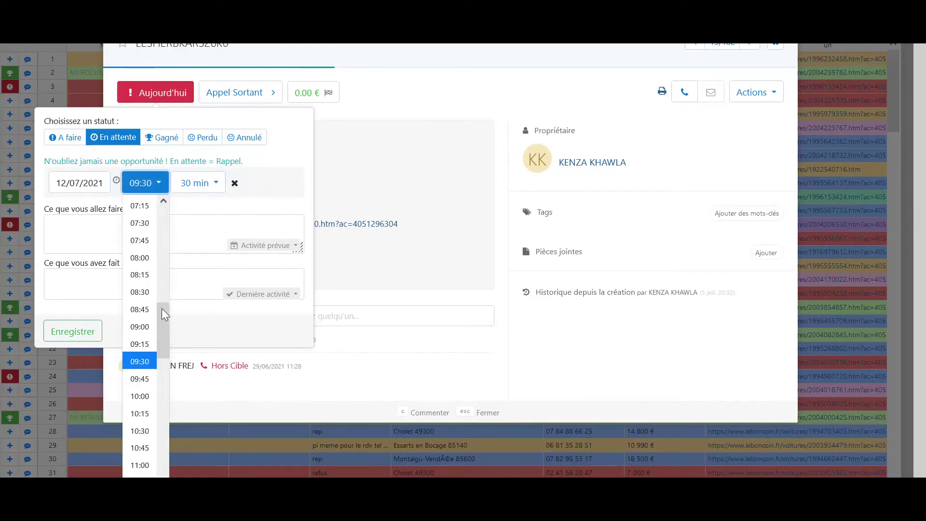
left_click_drag(161, 322, 161, 347)
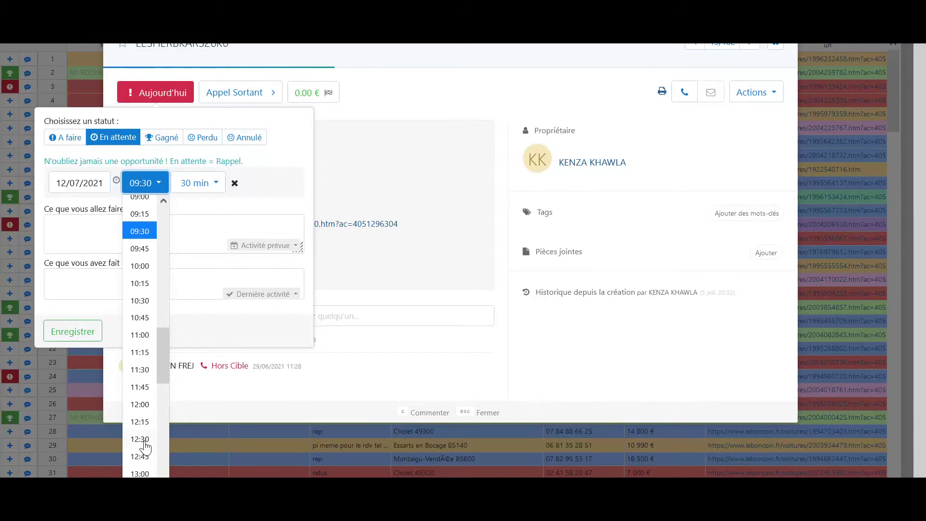
left_click(140, 439)
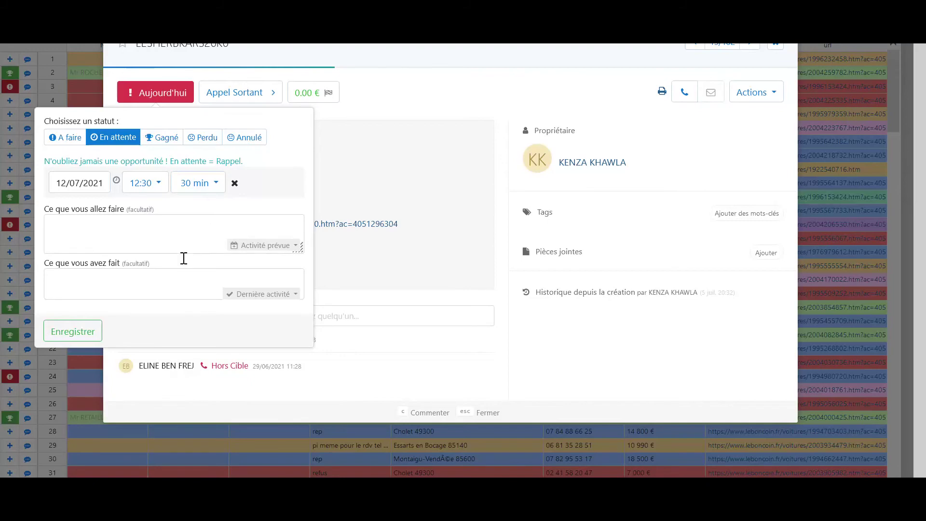
Log the note 'ETAIT EN VOYAGE D AFFAIRE NE POUVAIT PAS AVANT' and save the pending reminder.
left_click(154, 280)
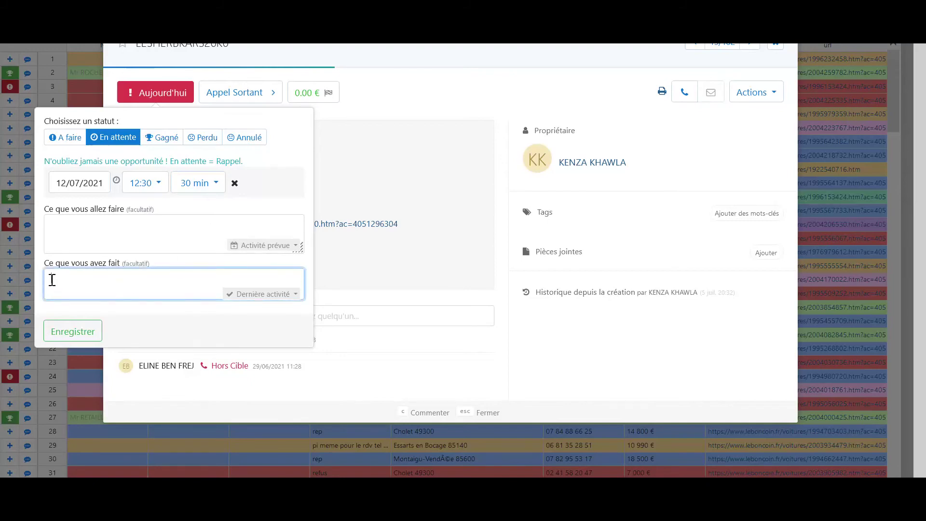
left_click(109, 243)
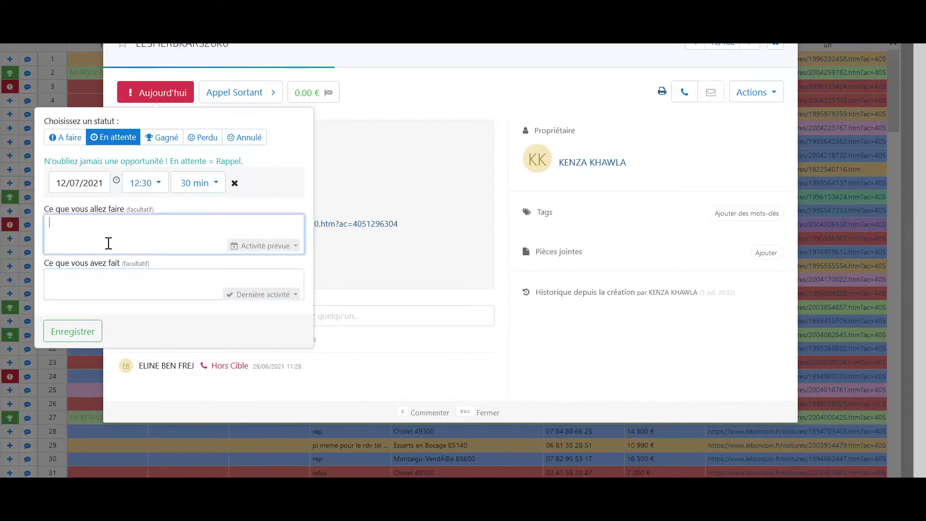
left_click(107, 275)
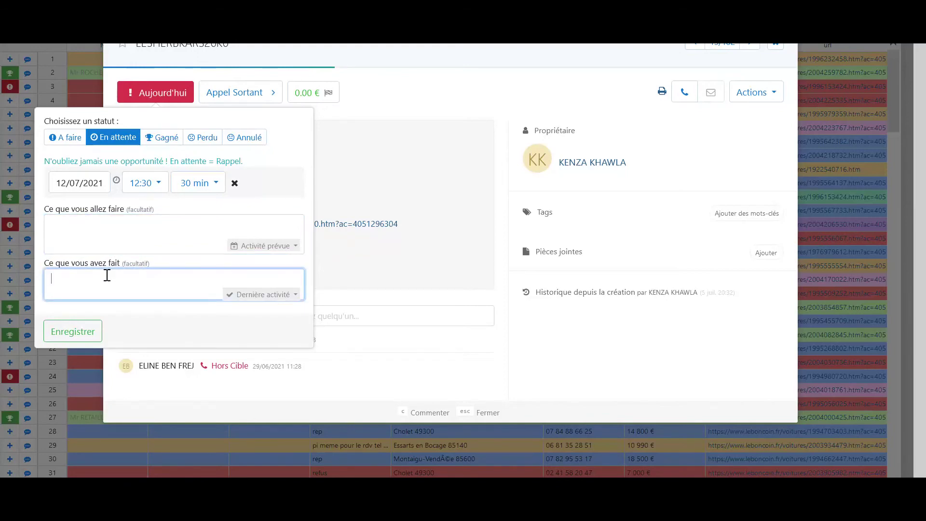
type("E")
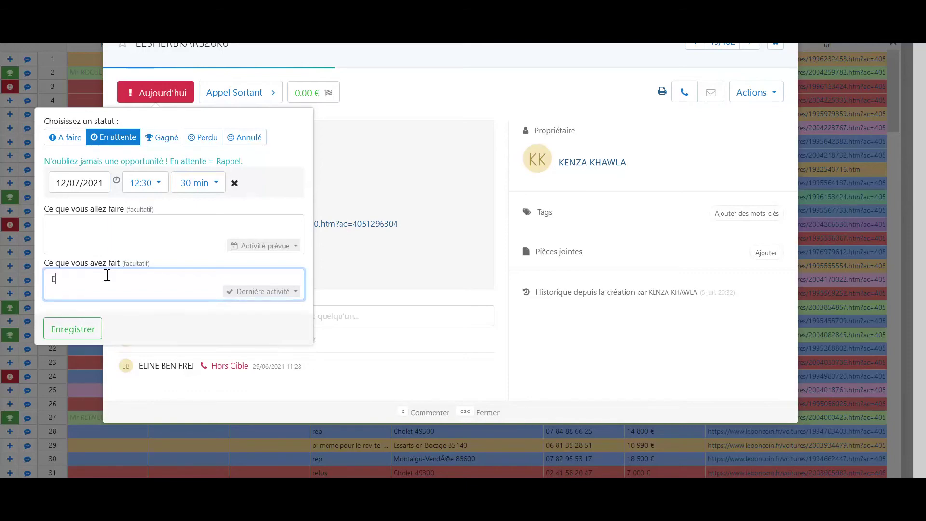
type("TAIT EN  VOYAGE D AFFAIRE NE POUVAIT PAS AVANT")
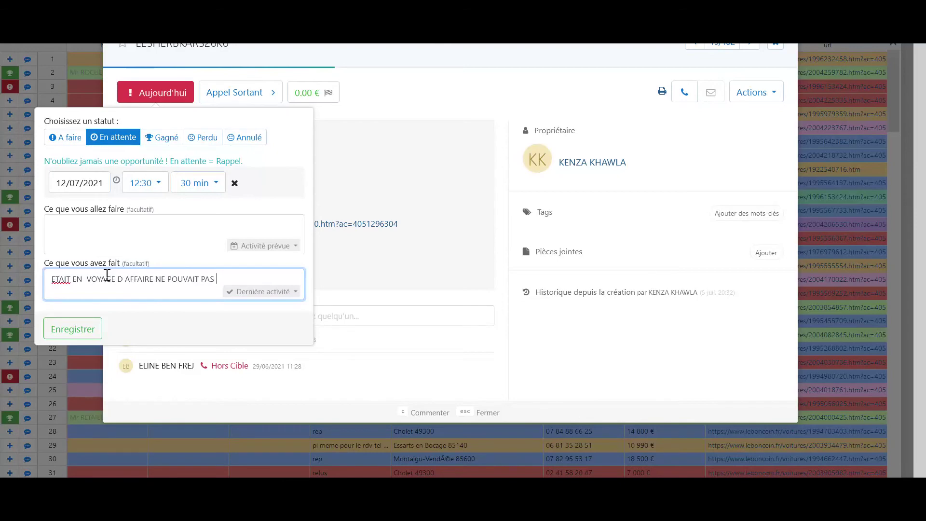
left_click(94, 327)
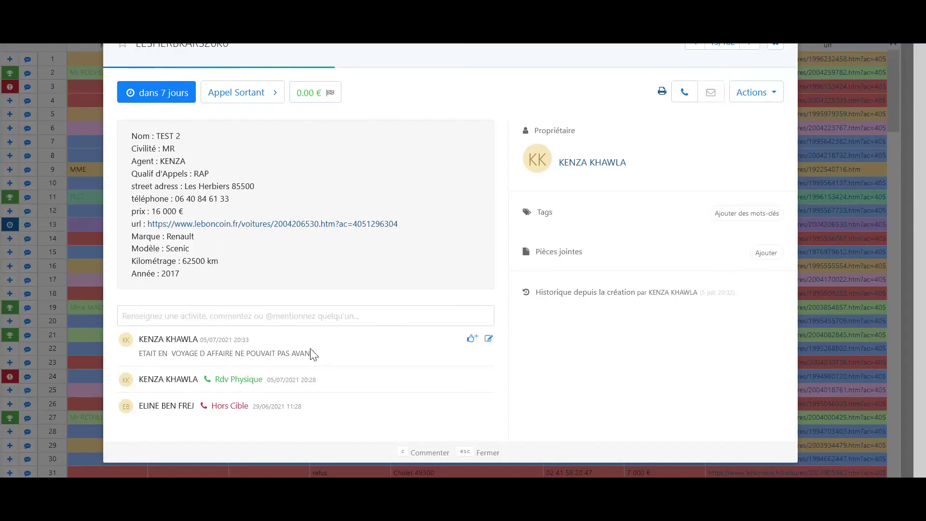
Close the opportunity, reopen the Les Herbiers spreadsheet, and filter rows to those without colour.
left_click(776, 48)
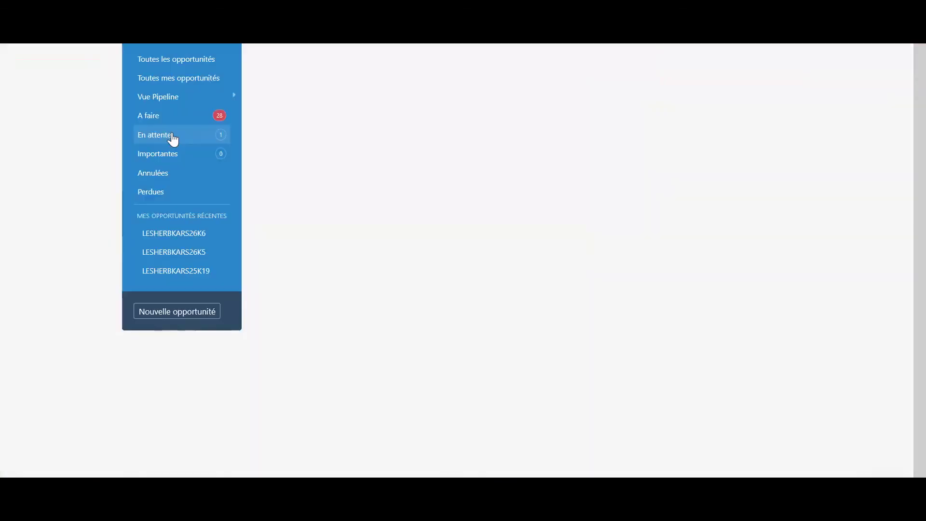
left_click(171, 138)
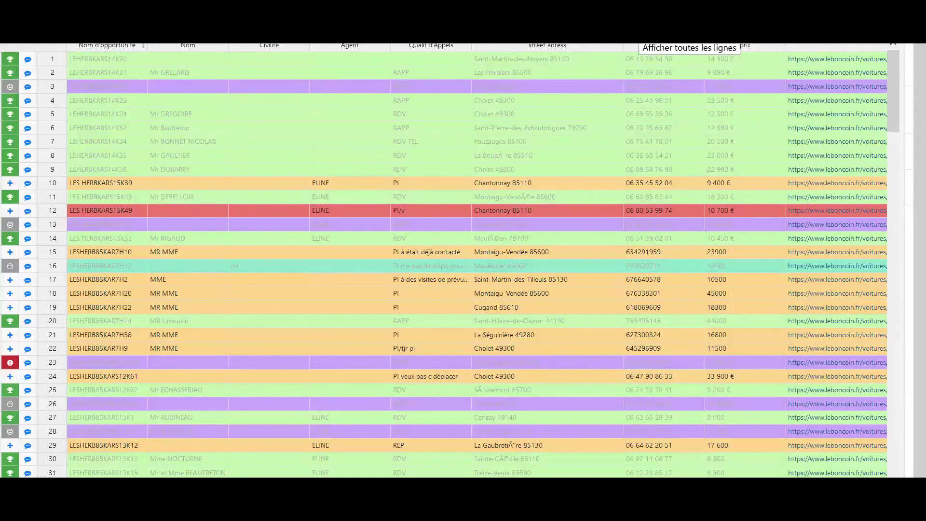
left_click(640, 45)
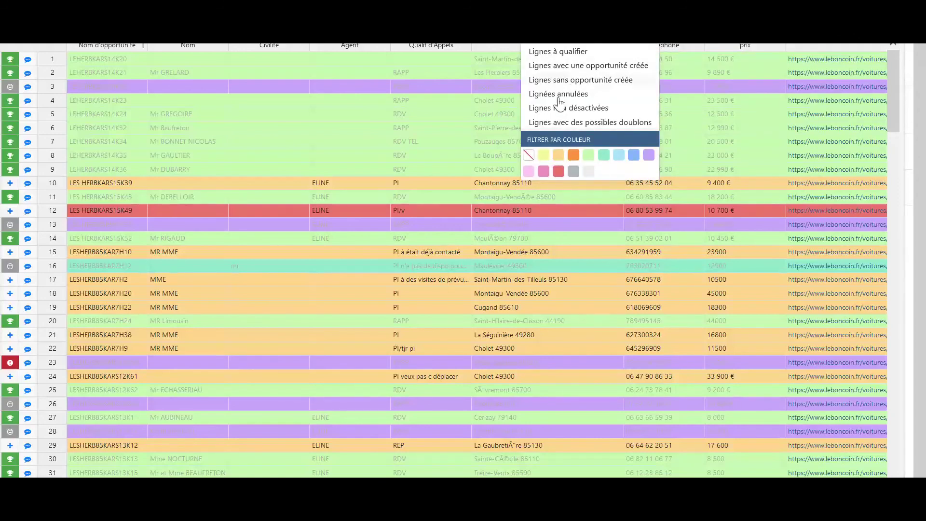
left_click(528, 155)
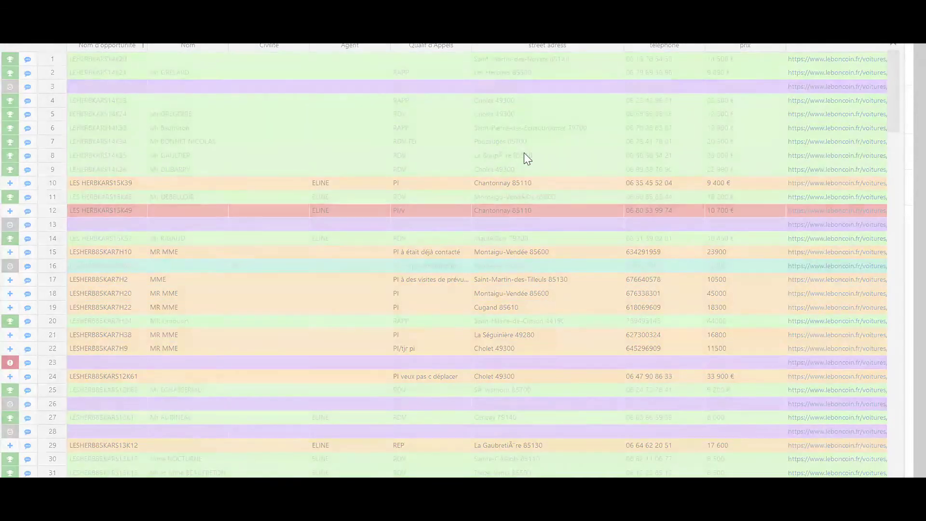